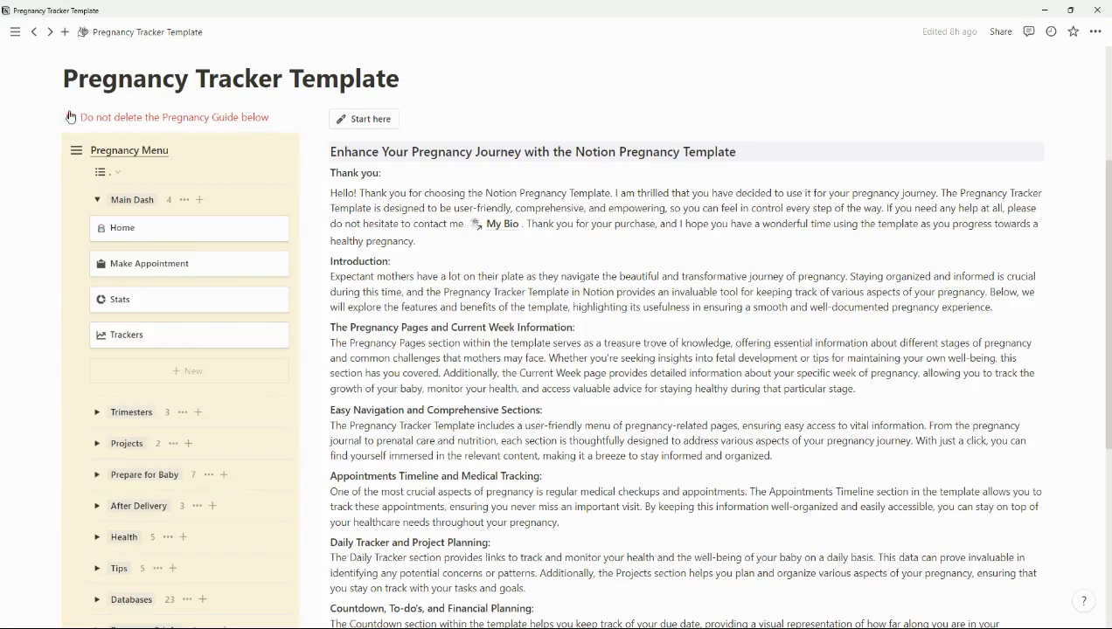
# - Scroll the template's start page, then select and deselect the shared Pregnancy Menu block
pyautogui.scroll(3, 602, 216)
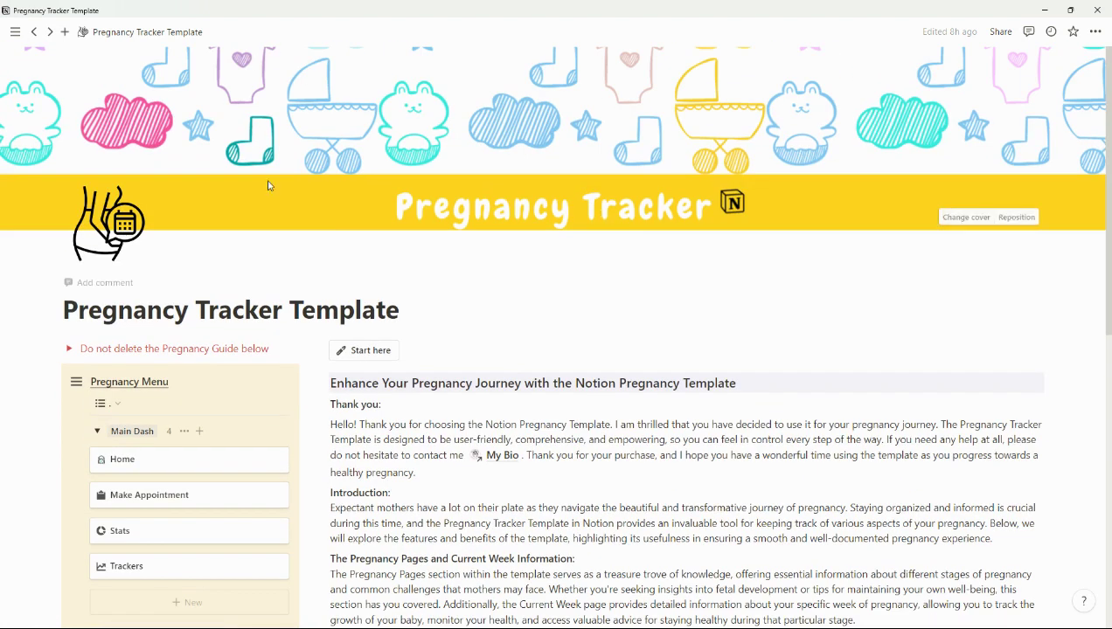
pyautogui.scroll(-2, 186, 211)
pyautogui.scroll(2, 695, 219)
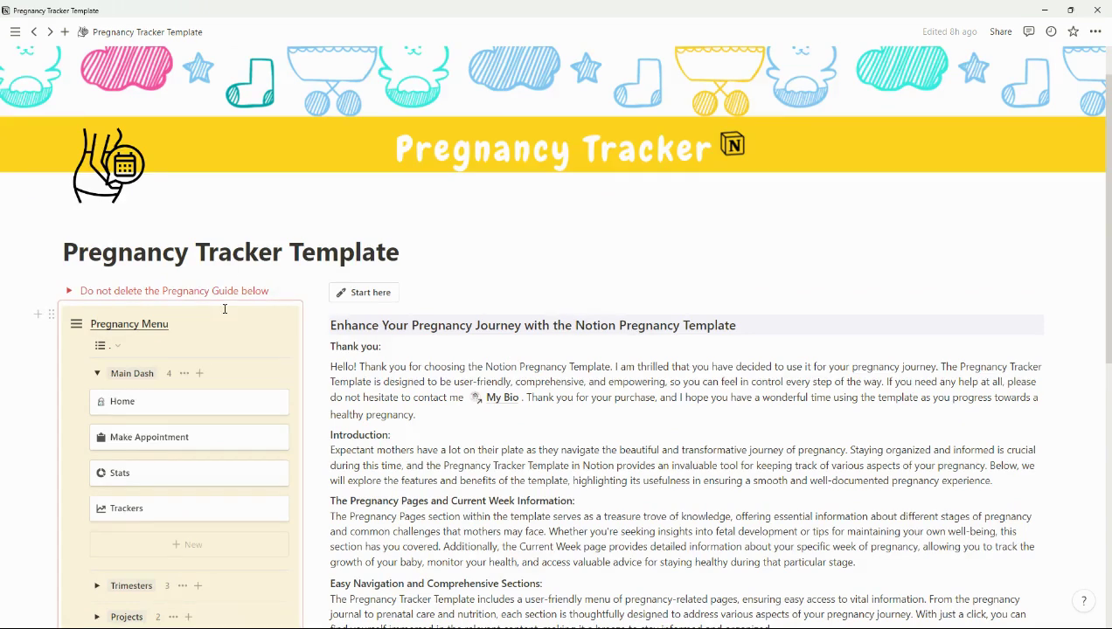
pyautogui.scroll(-3, 214, 332)
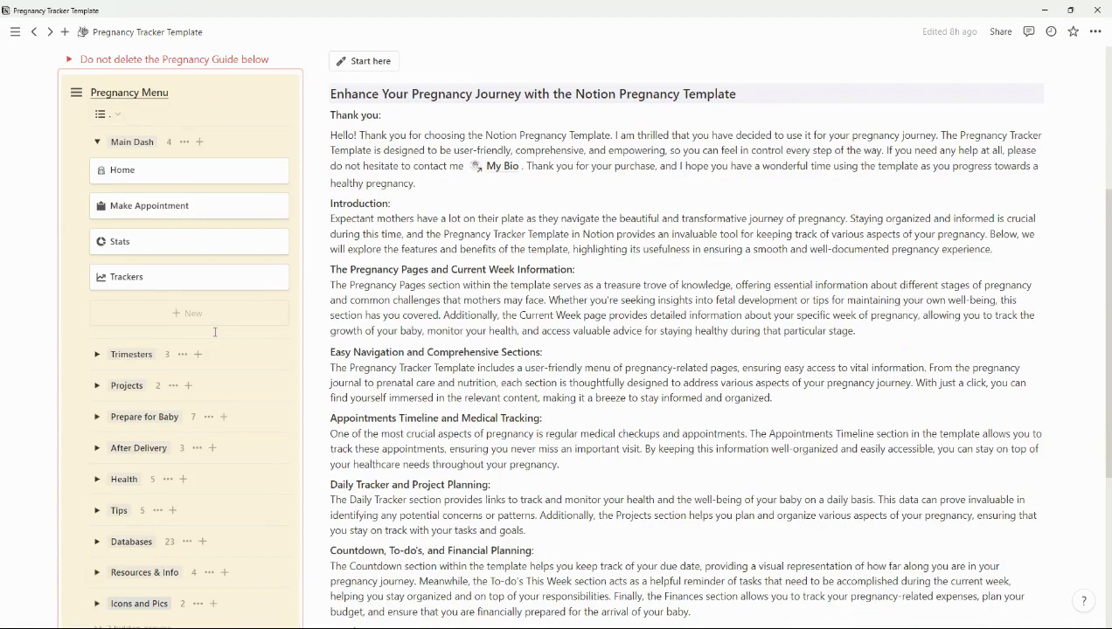
pyautogui.scroll(-3, 215, 332)
pyautogui.scroll(4, 214, 330)
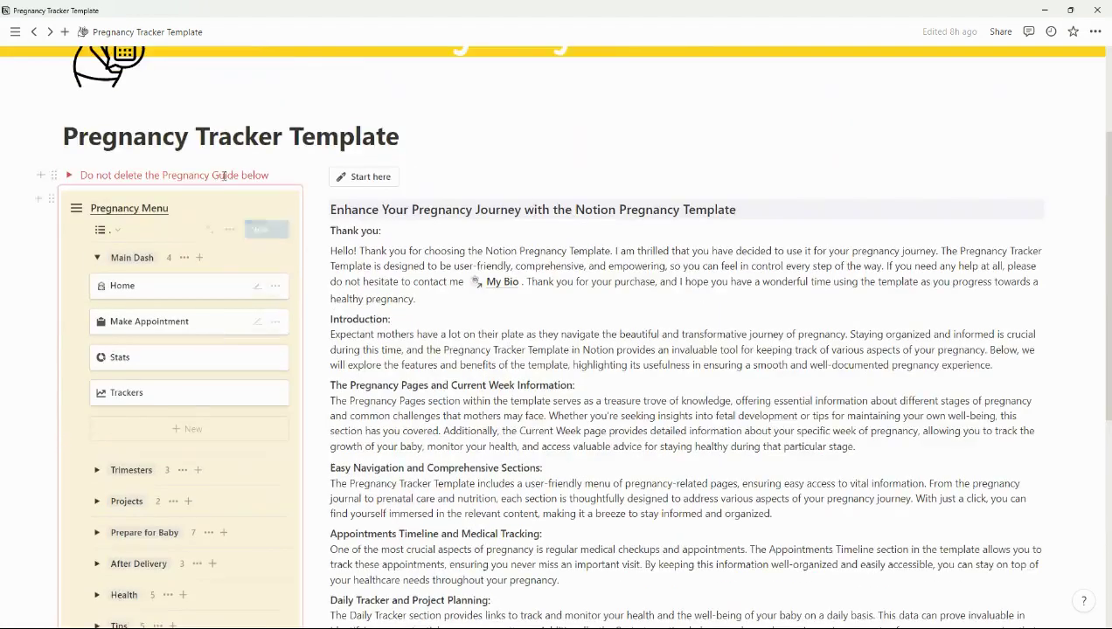
pyautogui.scroll(-3, 166, 262)
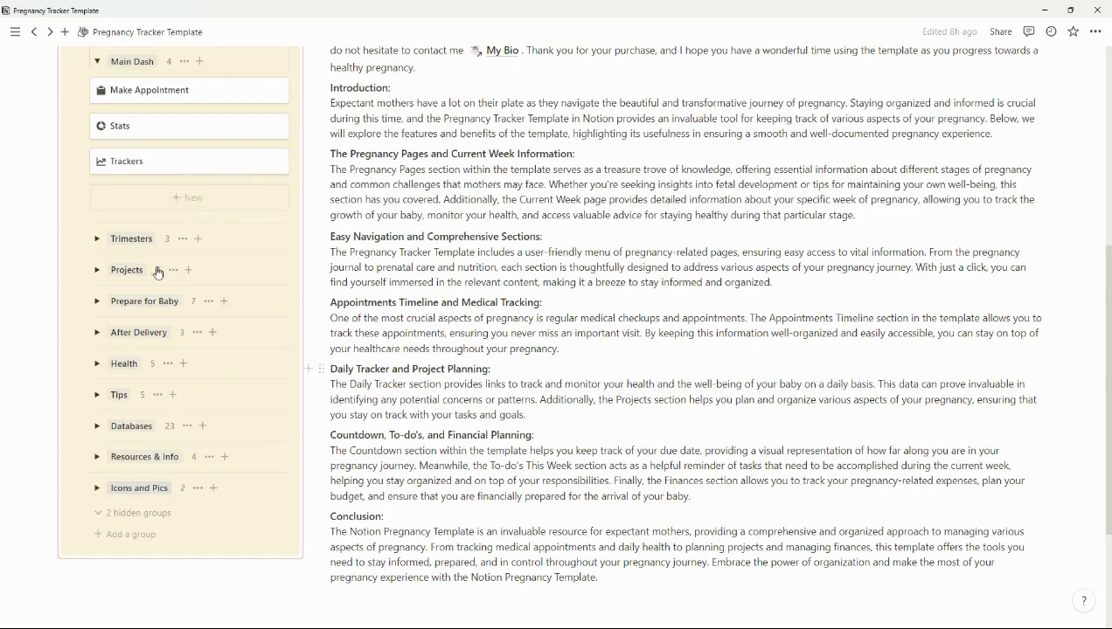
pyautogui.scroll(2, 158, 272)
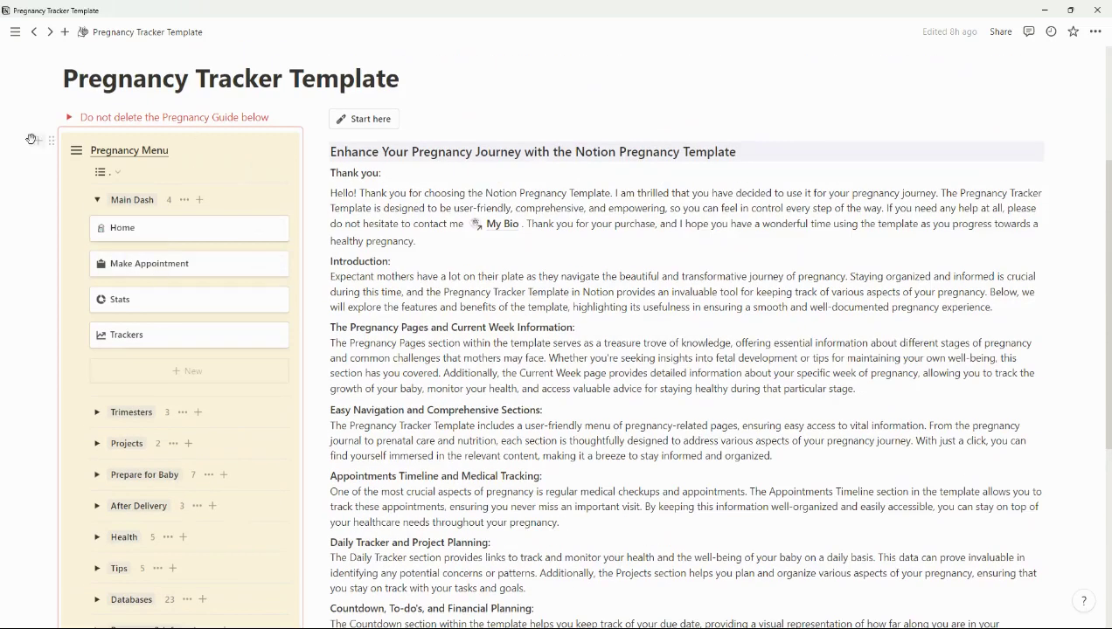
pyautogui.click(201, 154)
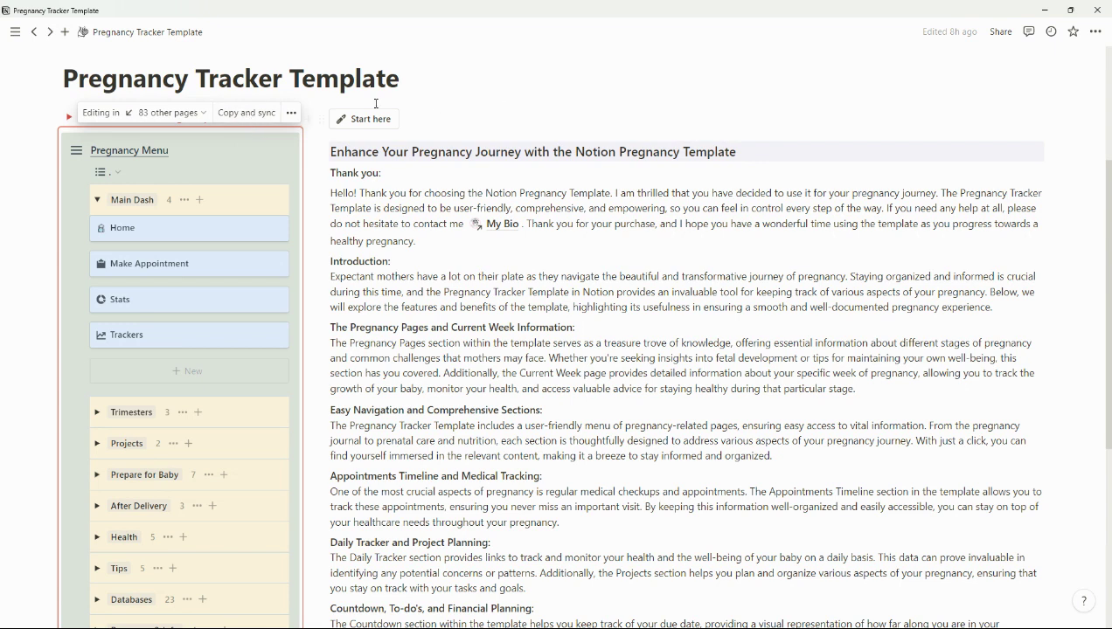
pyautogui.click(540, 98)
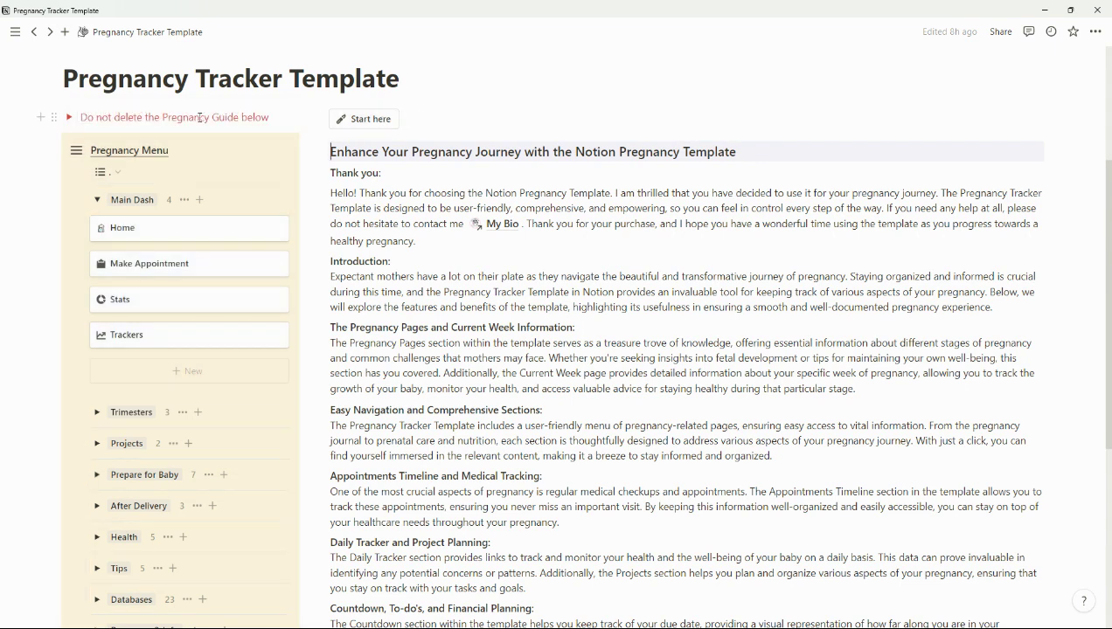
# - Run Start here, answer Yes to 'Are you Pregnant?', and scroll to the week 5 card
pyautogui.click(364, 126)
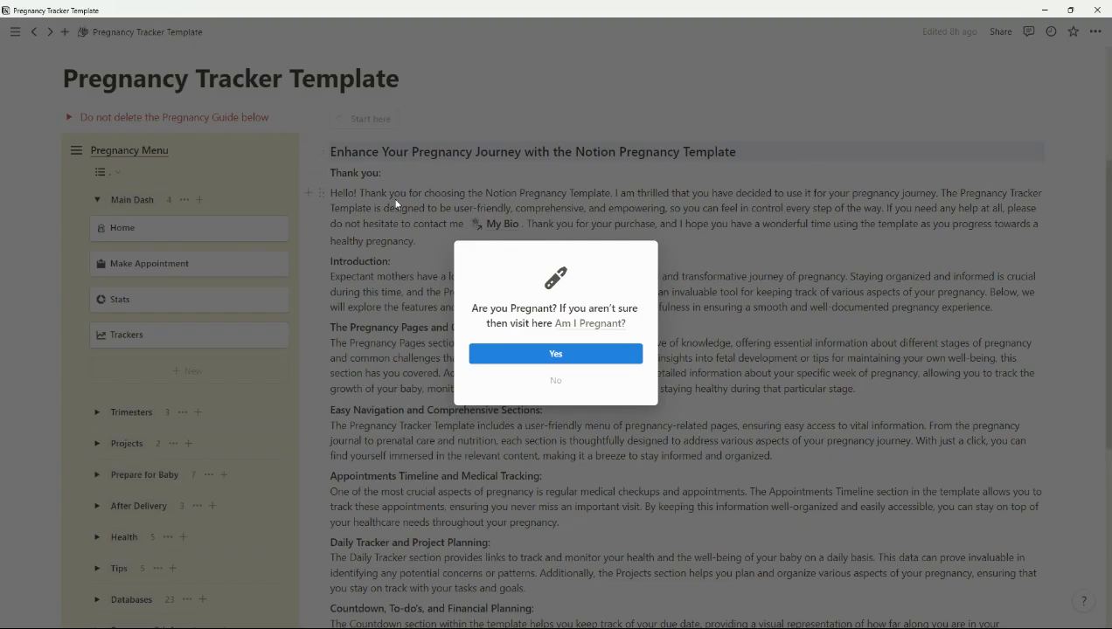
pyautogui.click(559, 356)
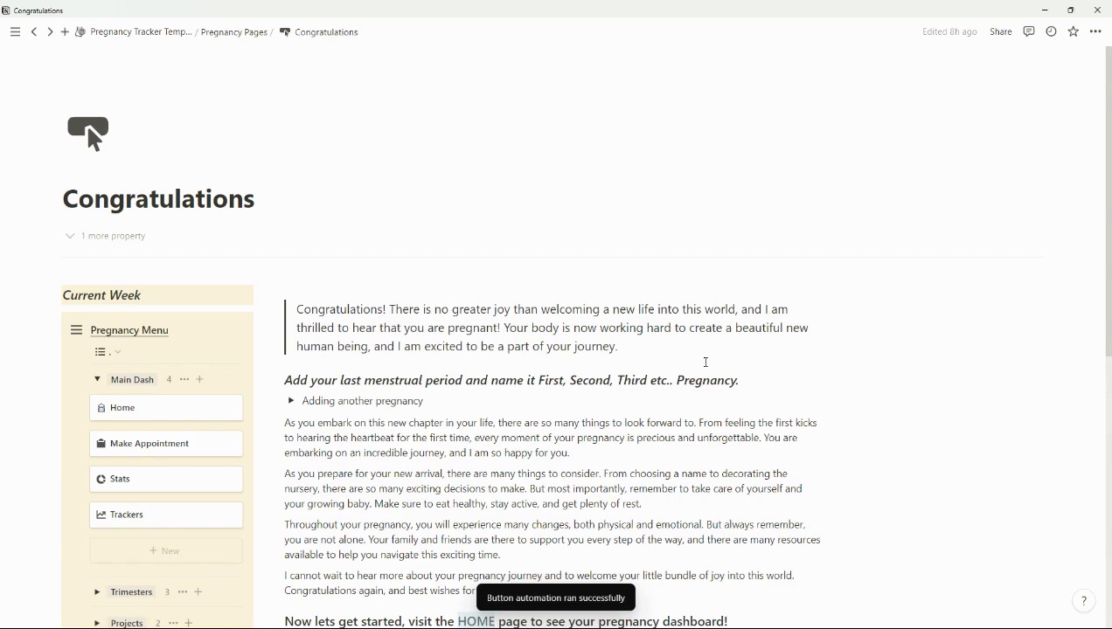
pyautogui.scroll(-2, 652, 367)
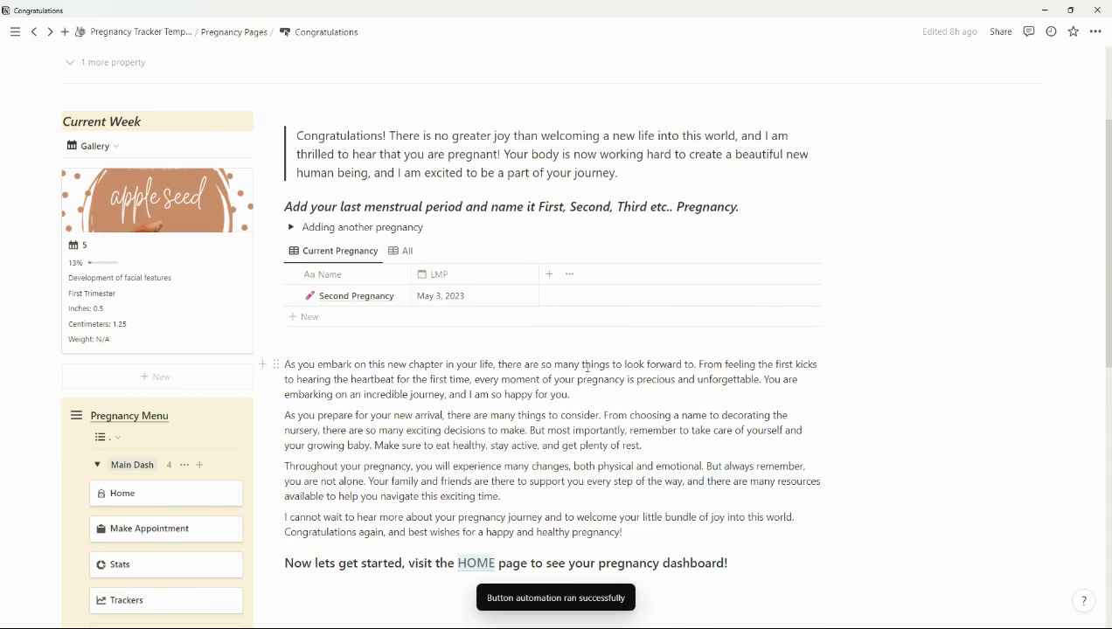
pyautogui.scroll(-1, 587, 367)
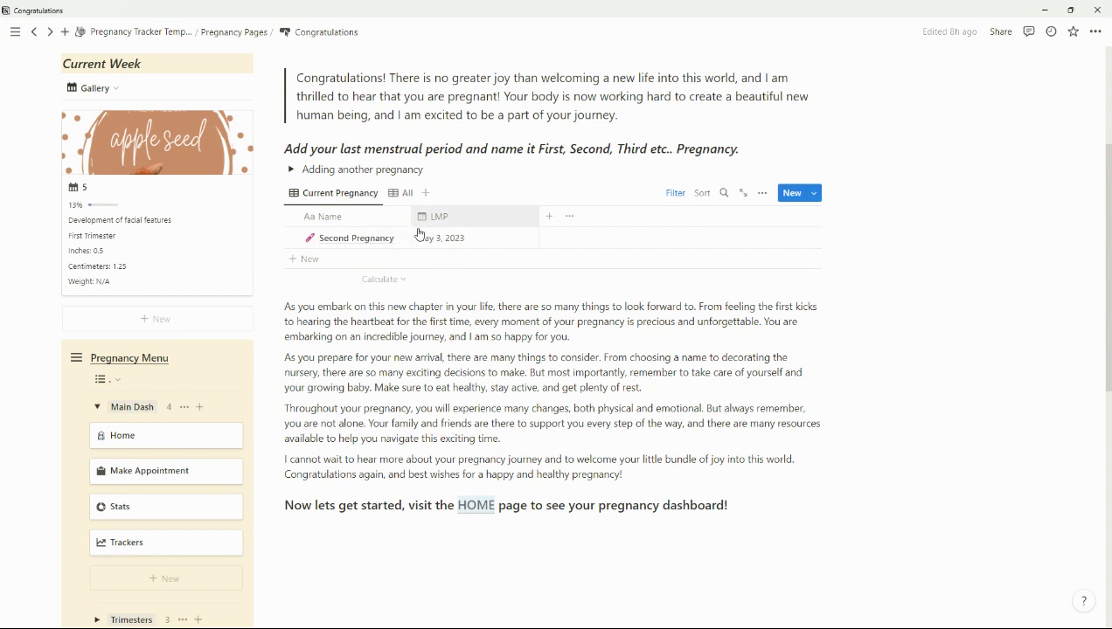
# - Go to the Home dashboard and scroll through the Pregnancy Menu and calendars
pyautogui.click(475, 508)
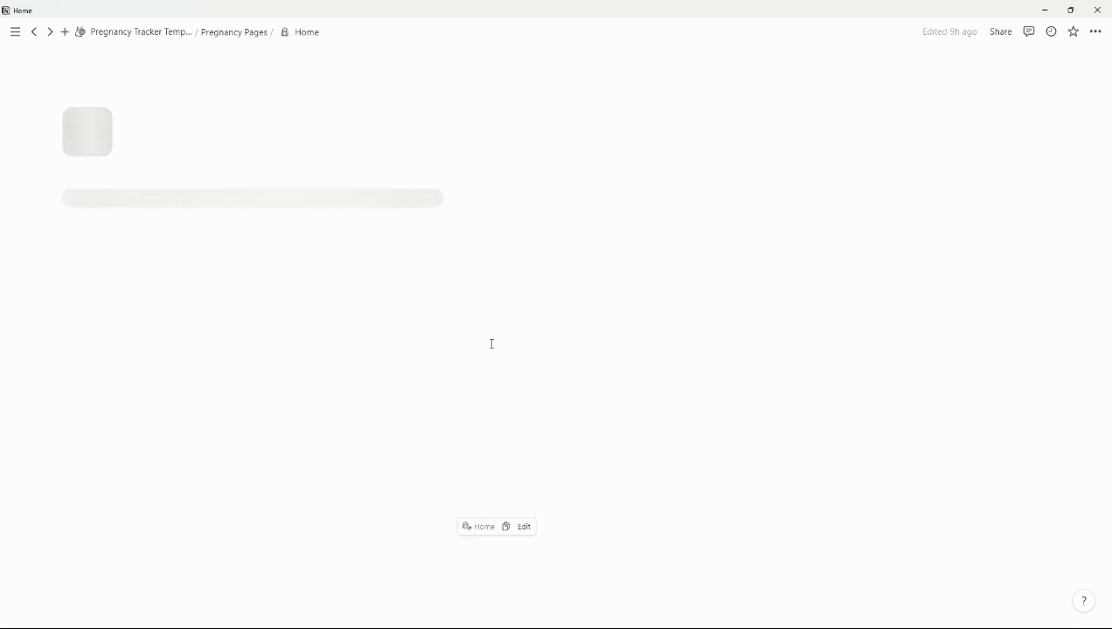
pyautogui.scroll(-3, 492, 343)
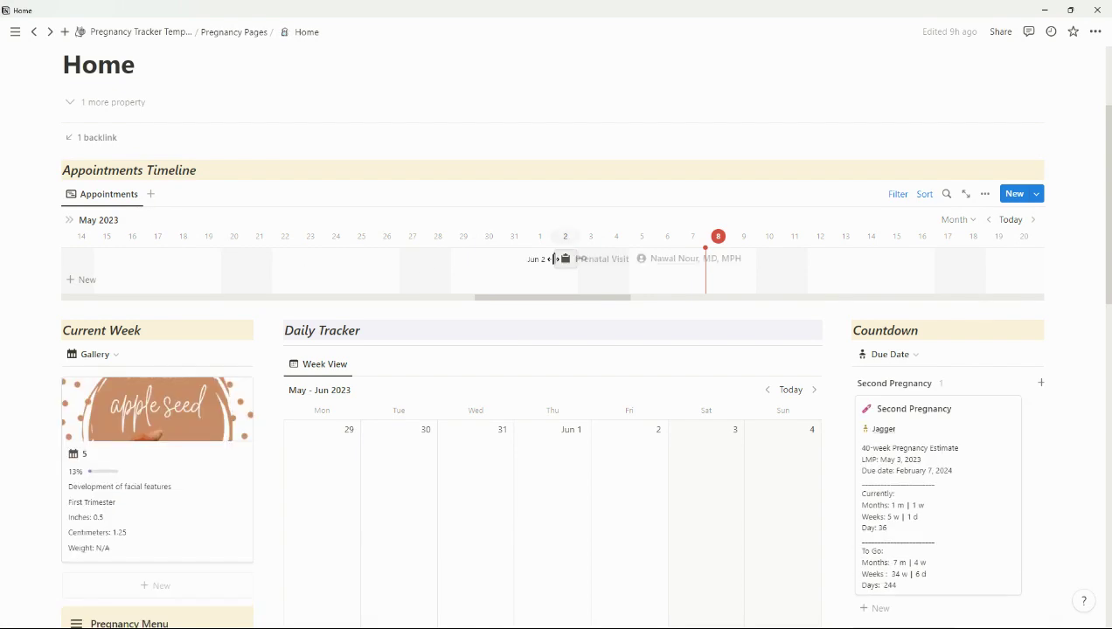
pyautogui.scroll(-2, 564, 266)
pyautogui.scroll(-2, 564, 271)
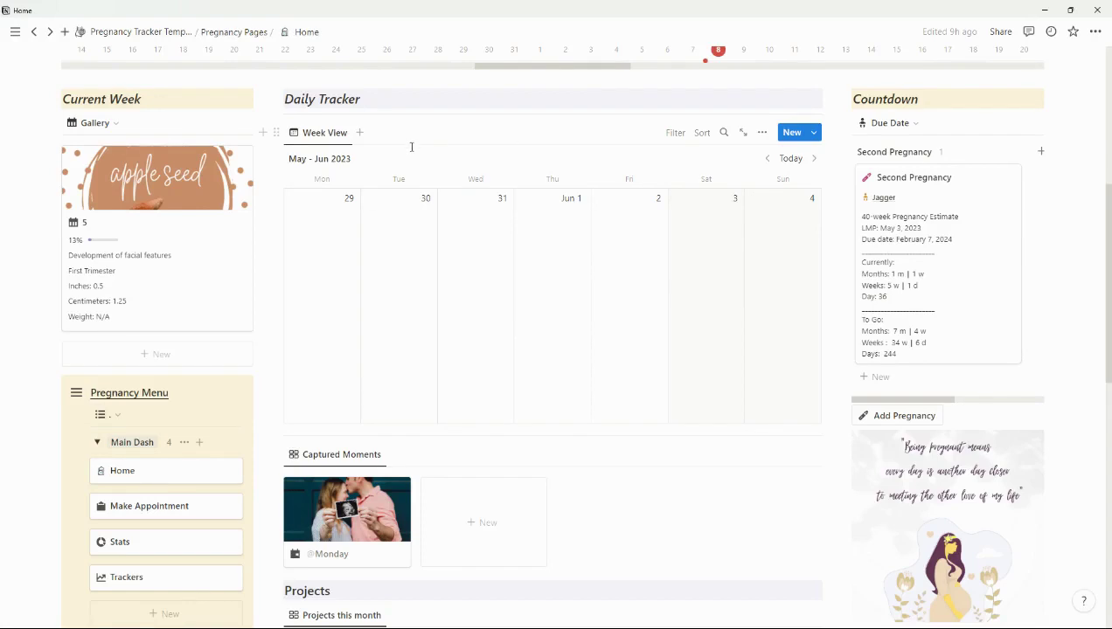
# - Jump the Daily Tracker to the current week and review the week-5 card and February 7, 2024 countdown
pyautogui.click(791, 159)
pyautogui.scroll(-3, 411, 280)
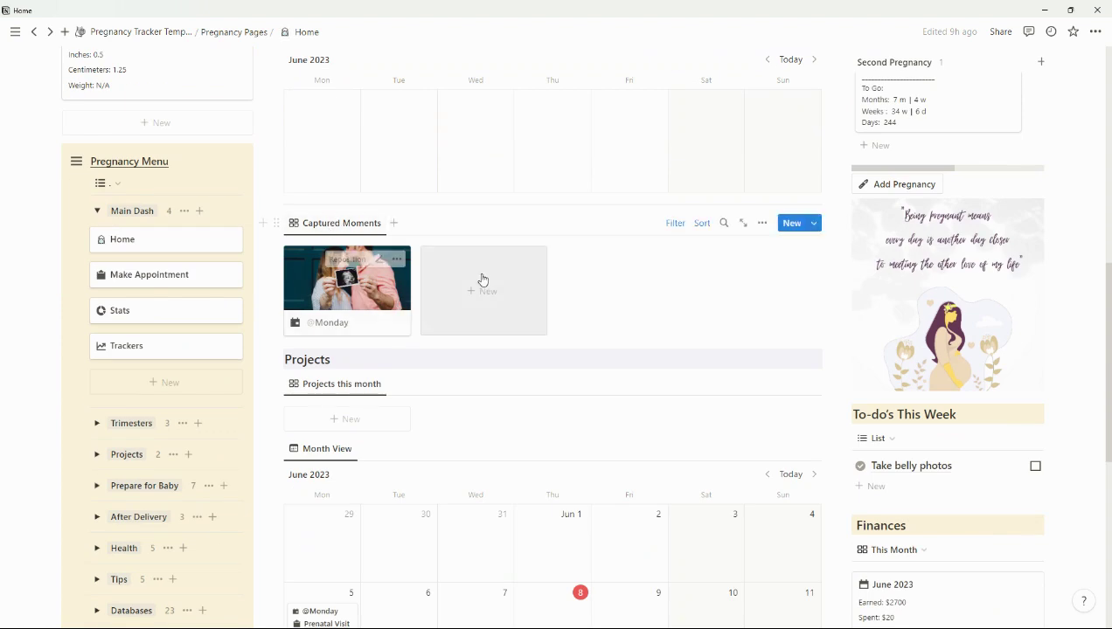
pyautogui.scroll(2, 425, 178)
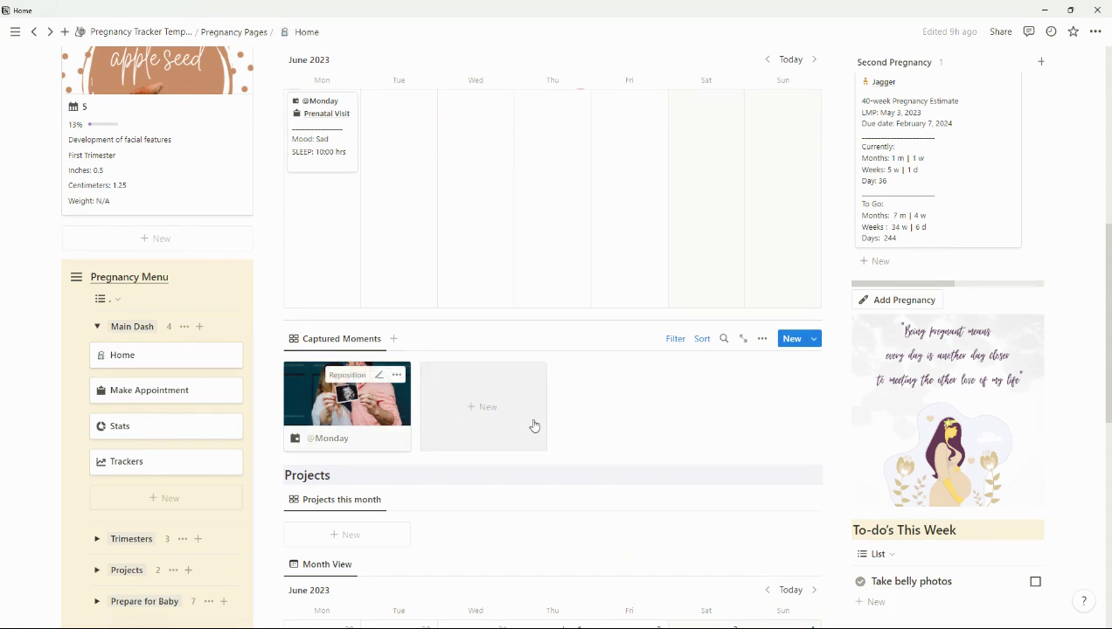
pyautogui.scroll(-2, 403, 382)
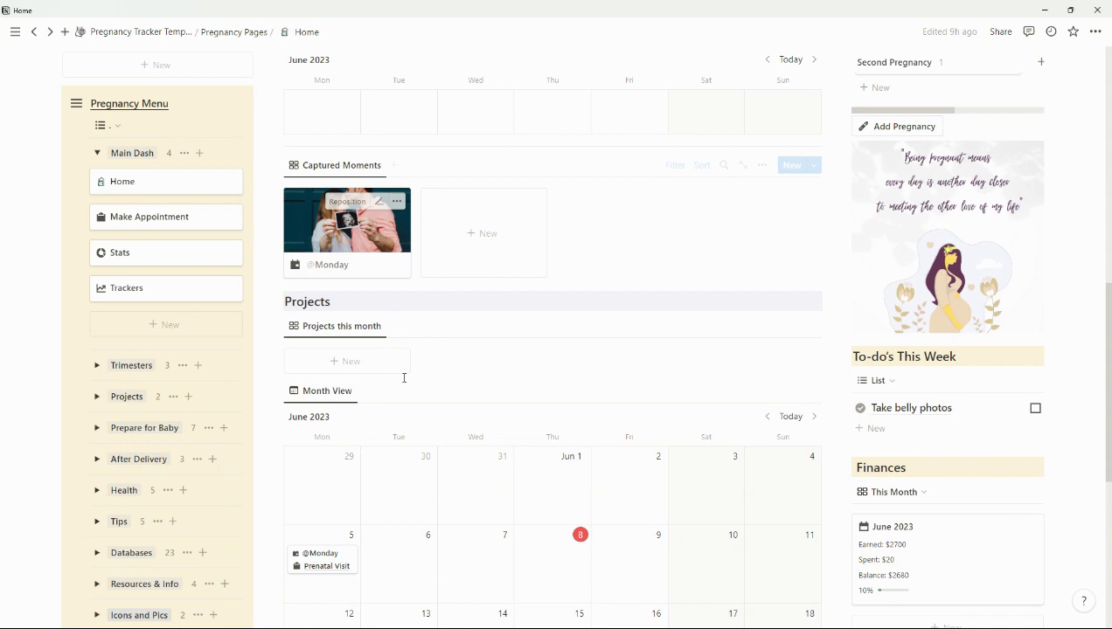
pyautogui.scroll(-1, 404, 378)
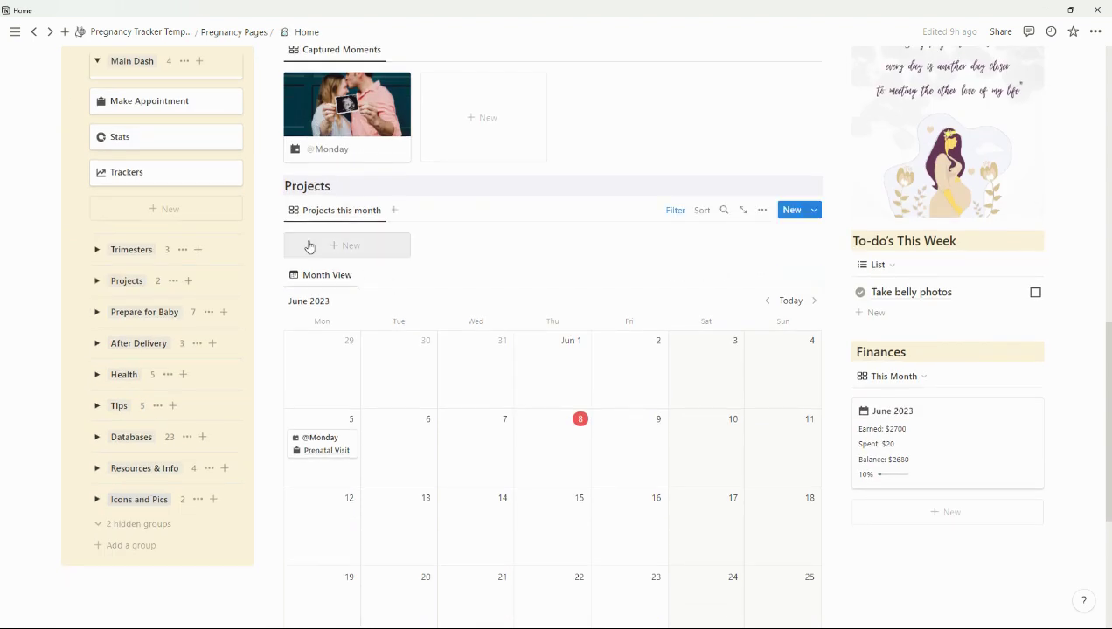
pyautogui.scroll(-2, 712, 441)
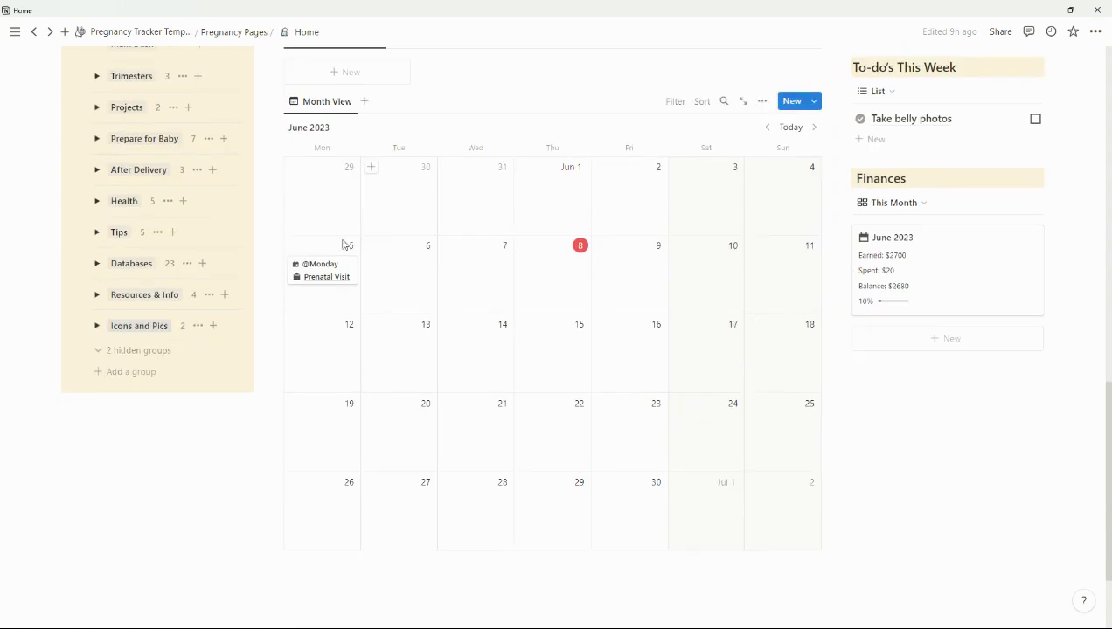
pyautogui.scroll(1, 799, 322)
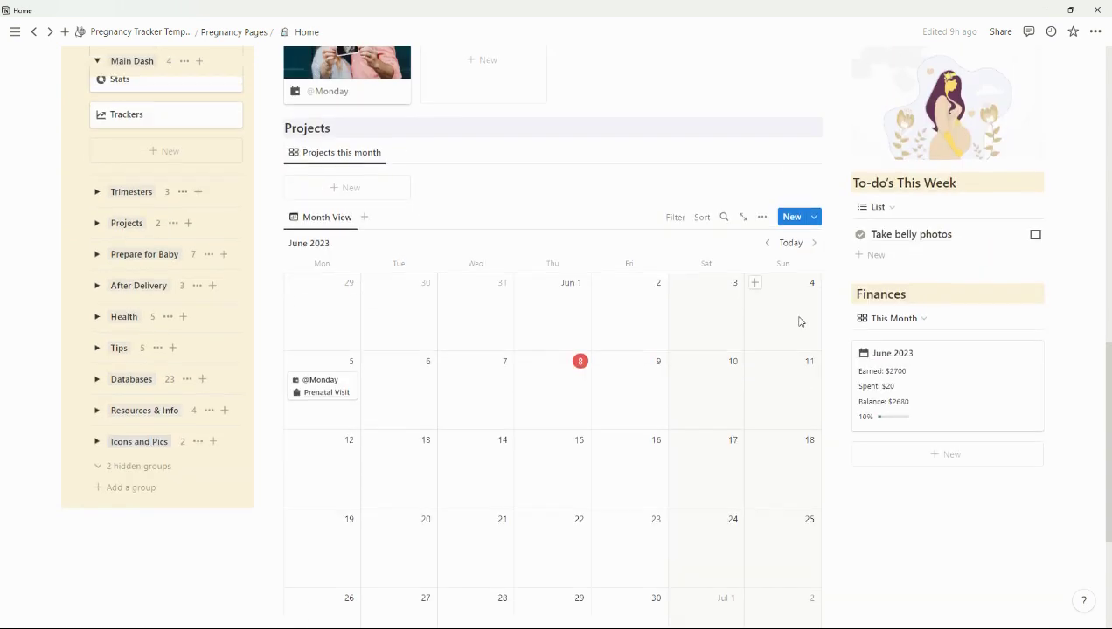
pyautogui.scroll(4, 814, 317)
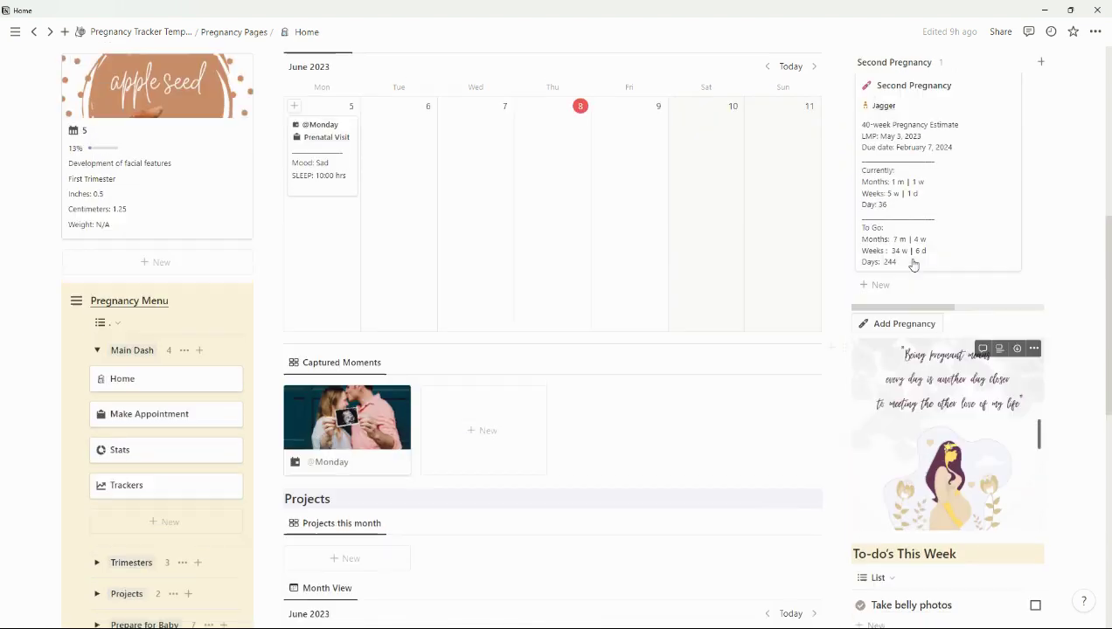
pyautogui.scroll(-2, 914, 264)
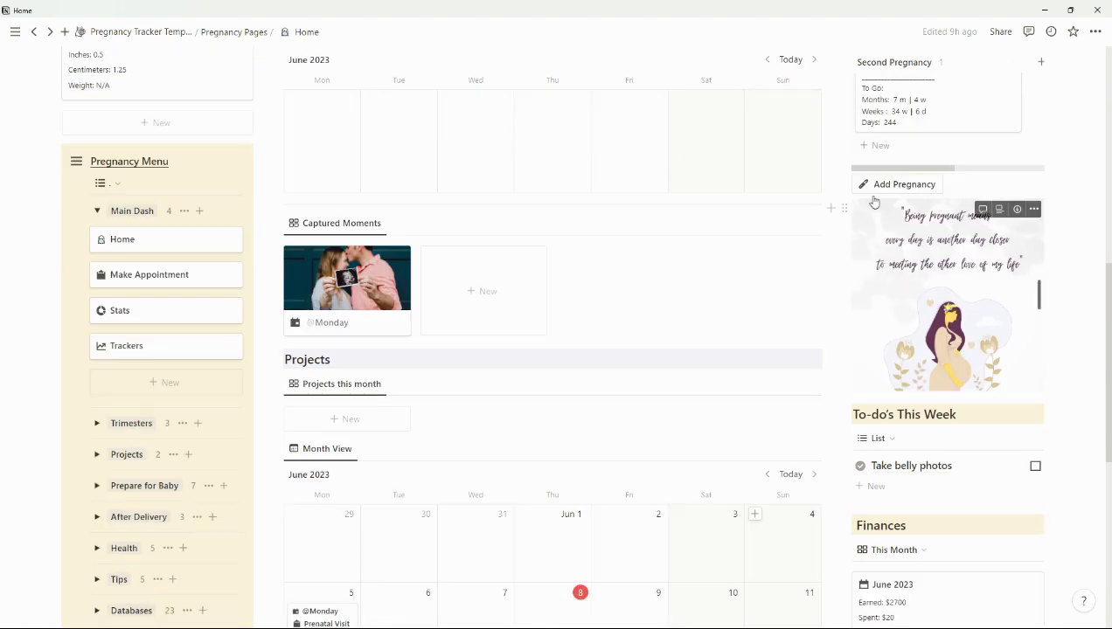
pyautogui.scroll(-1, 918, 263)
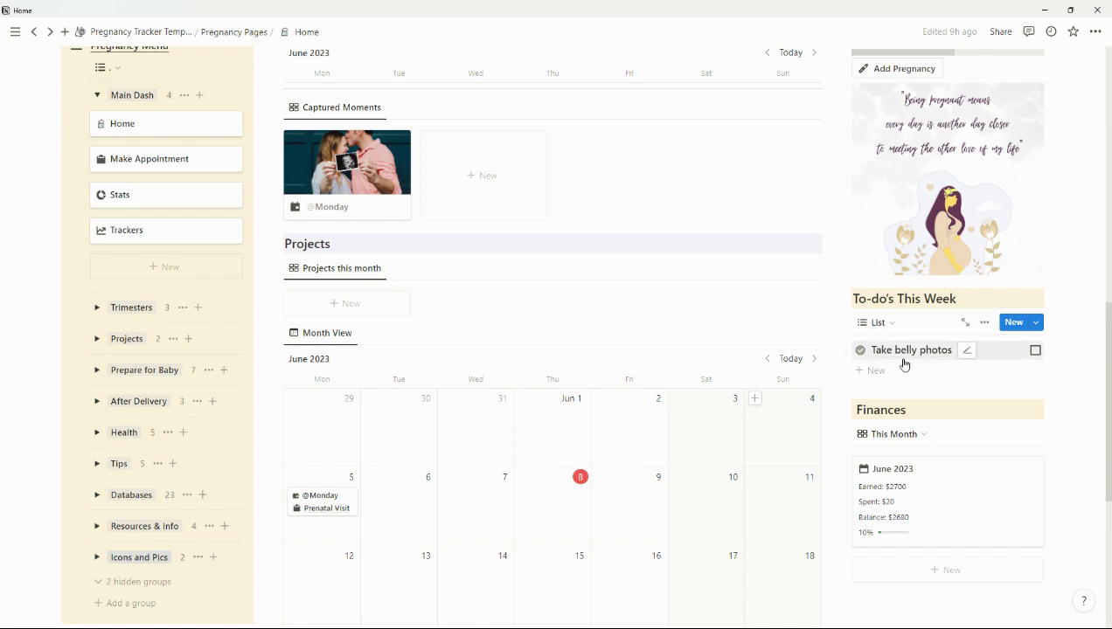
pyautogui.scroll(2, 730, 326)
pyautogui.scroll(2, 730, 326)
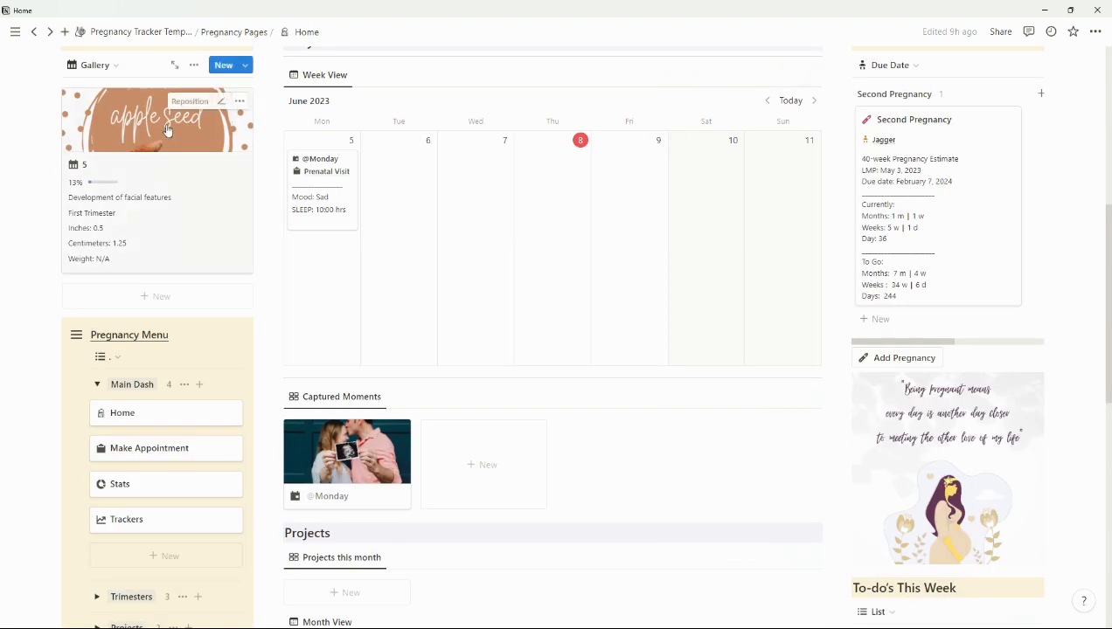
pyautogui.scroll(-5, 1100, 340)
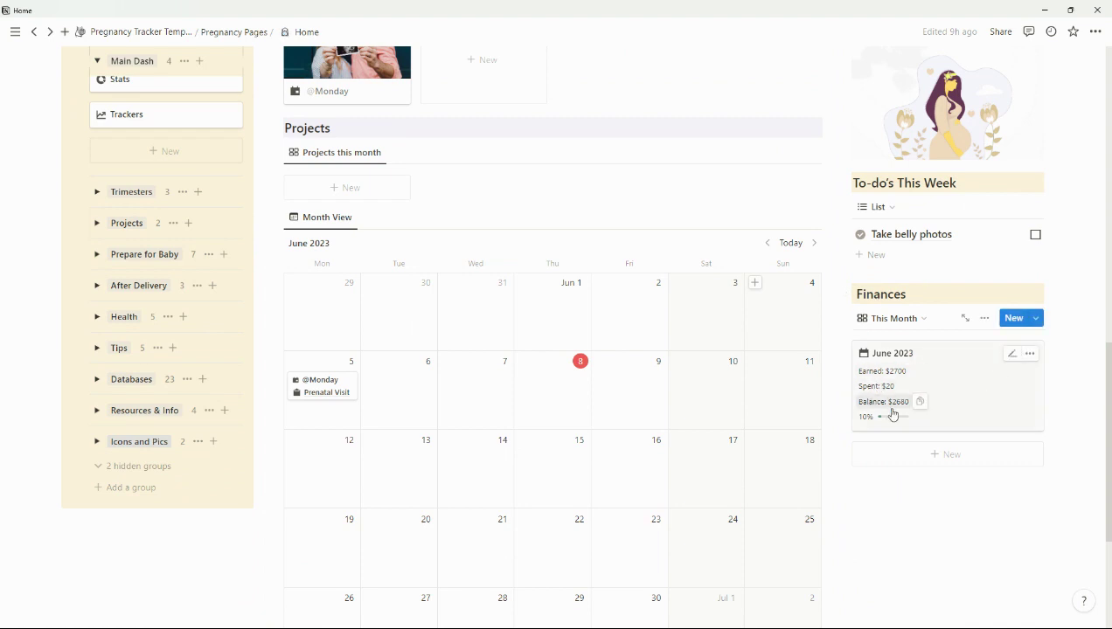
pyautogui.scroll(5, 560, 381)
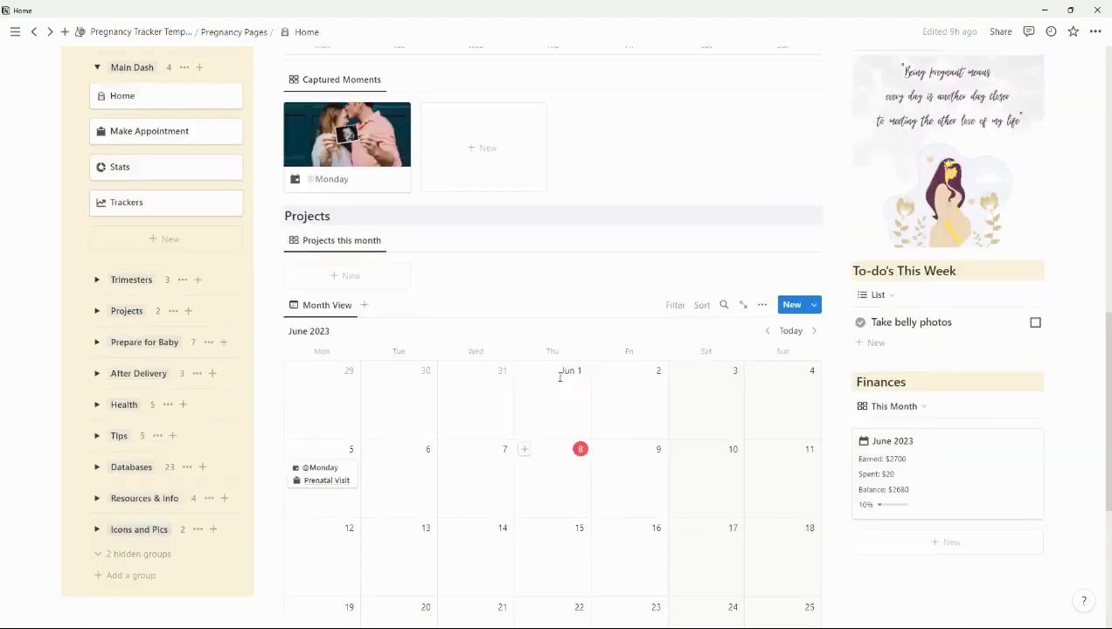
pyautogui.scroll(-2, 169, 315)
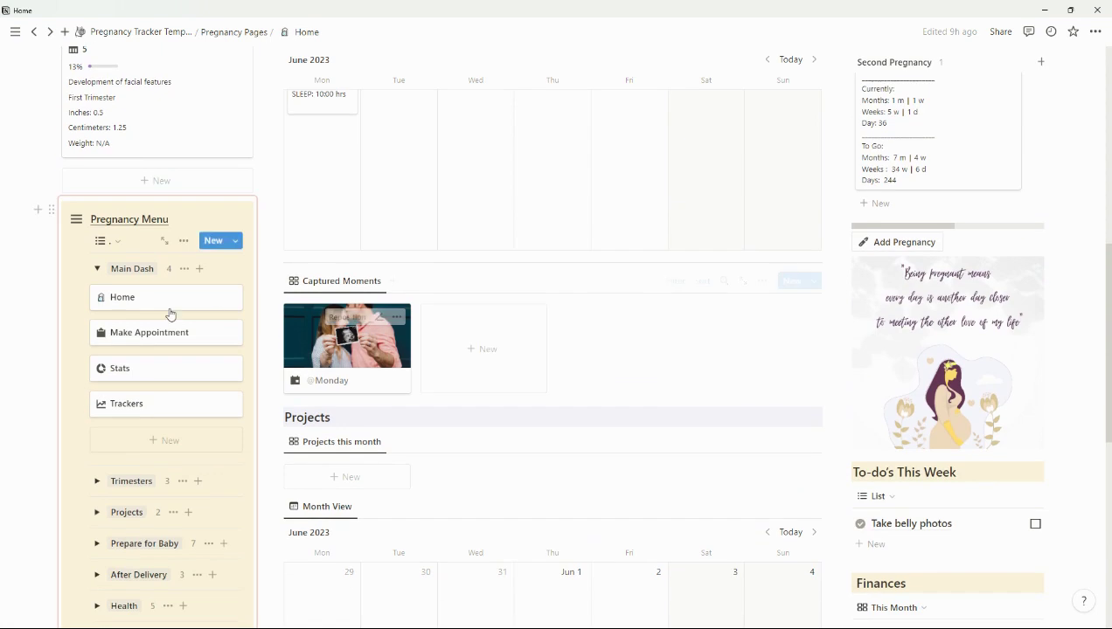
pyautogui.scroll(-2, 131, 472)
pyautogui.scroll(5, 130, 498)
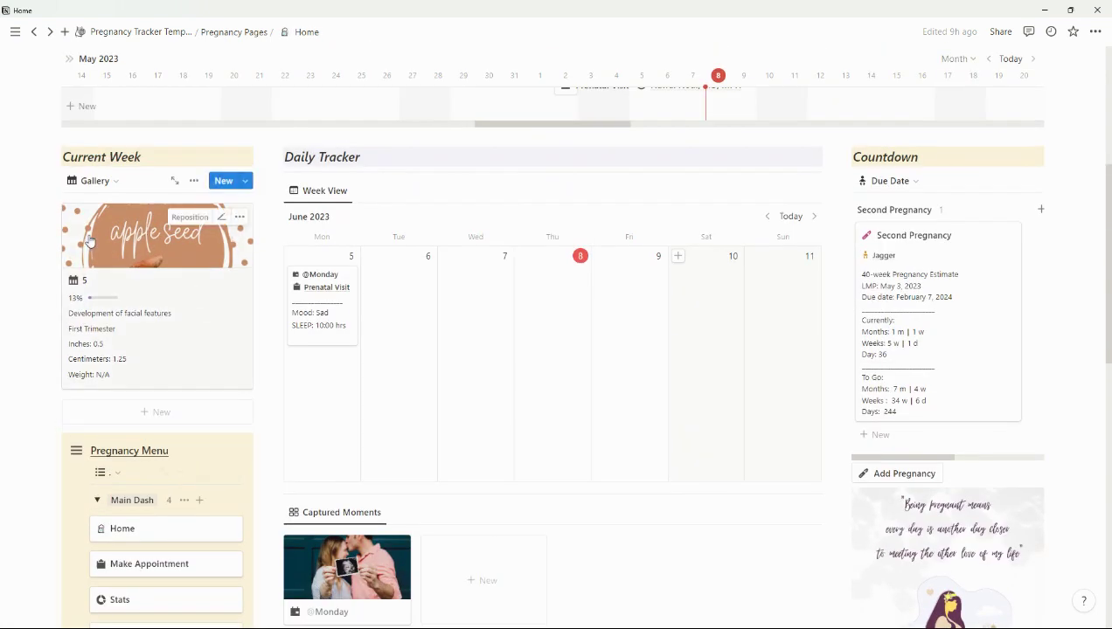
# - Open the week 5 page and check its linkable baby kick pages without linking any
pyautogui.click(131, 236)
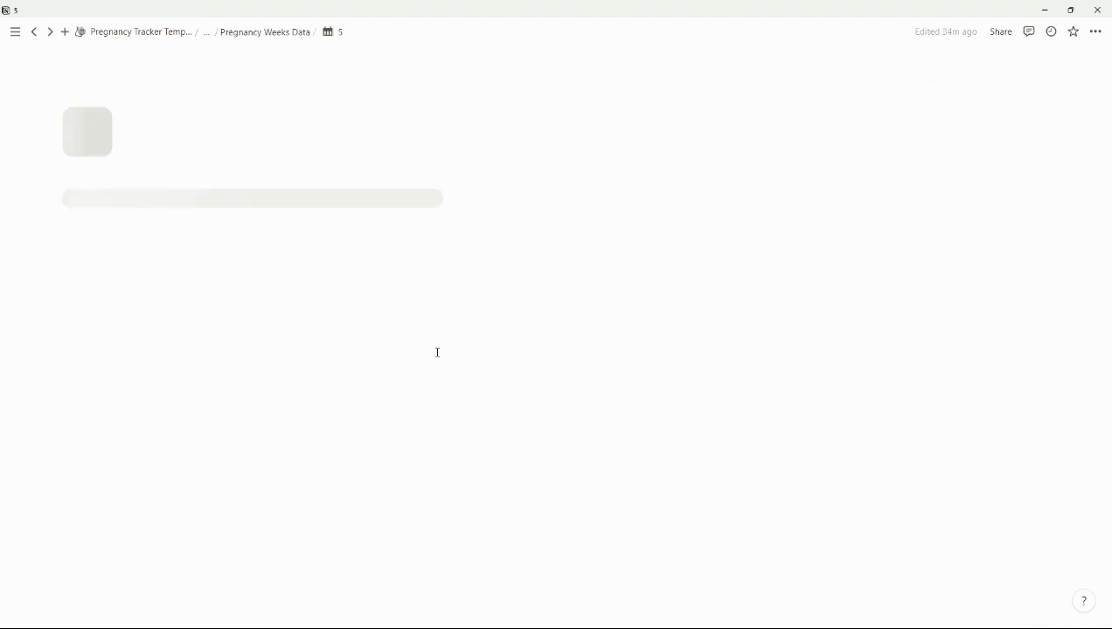
pyautogui.scroll(-2, 438, 359)
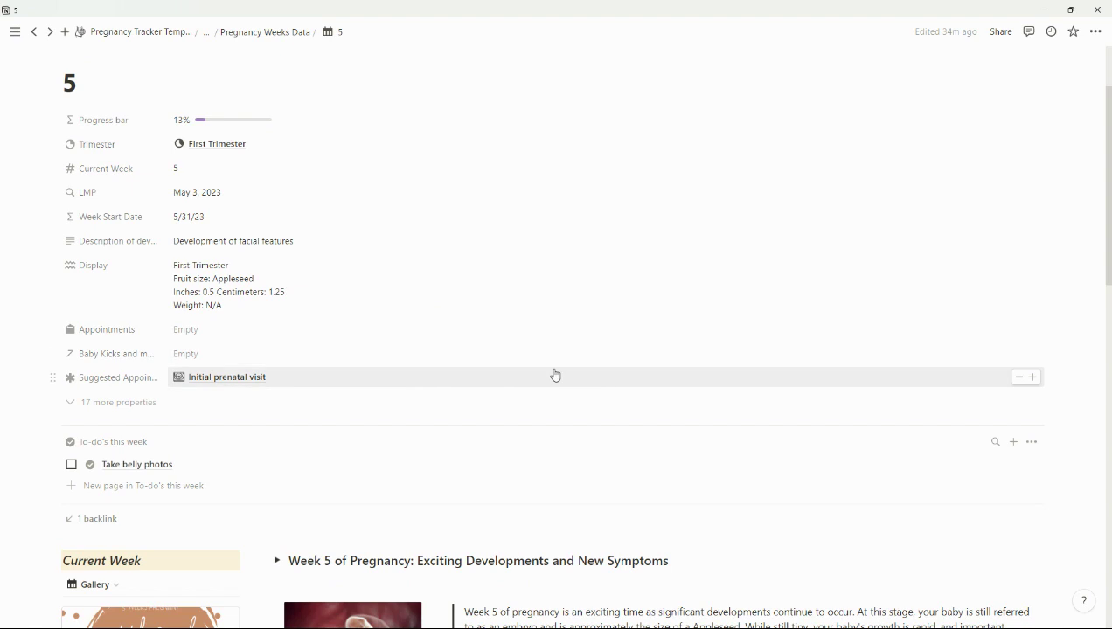
pyautogui.click(313, 353)
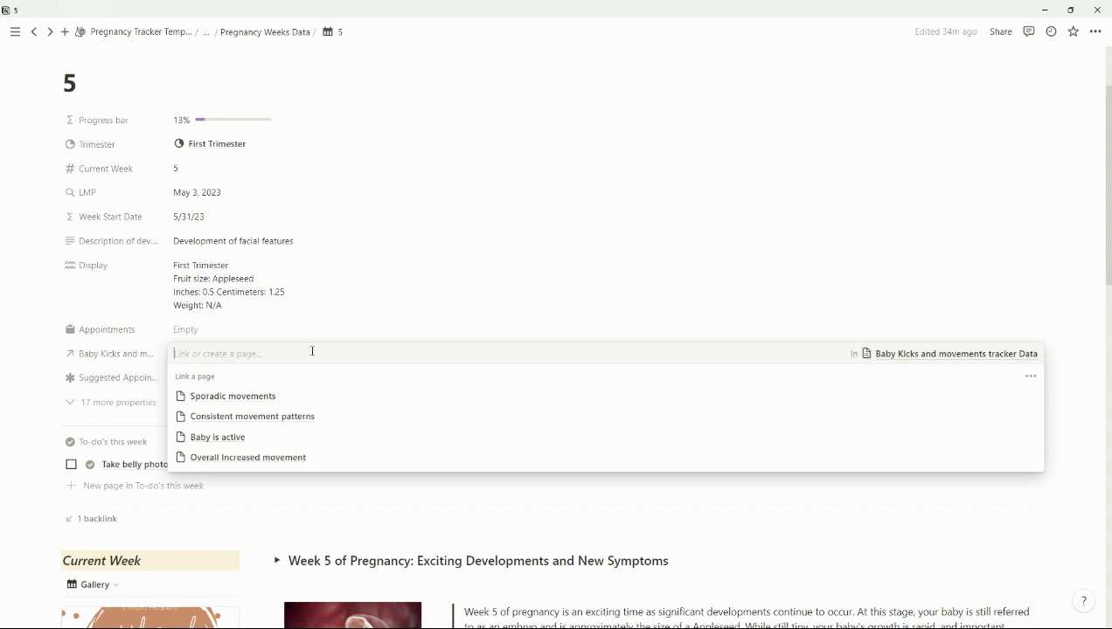
pyautogui.click(426, 310)
pyautogui.scroll(-3, 372, 302)
pyautogui.scroll(-5, 366, 309)
pyautogui.scroll(2, 365, 302)
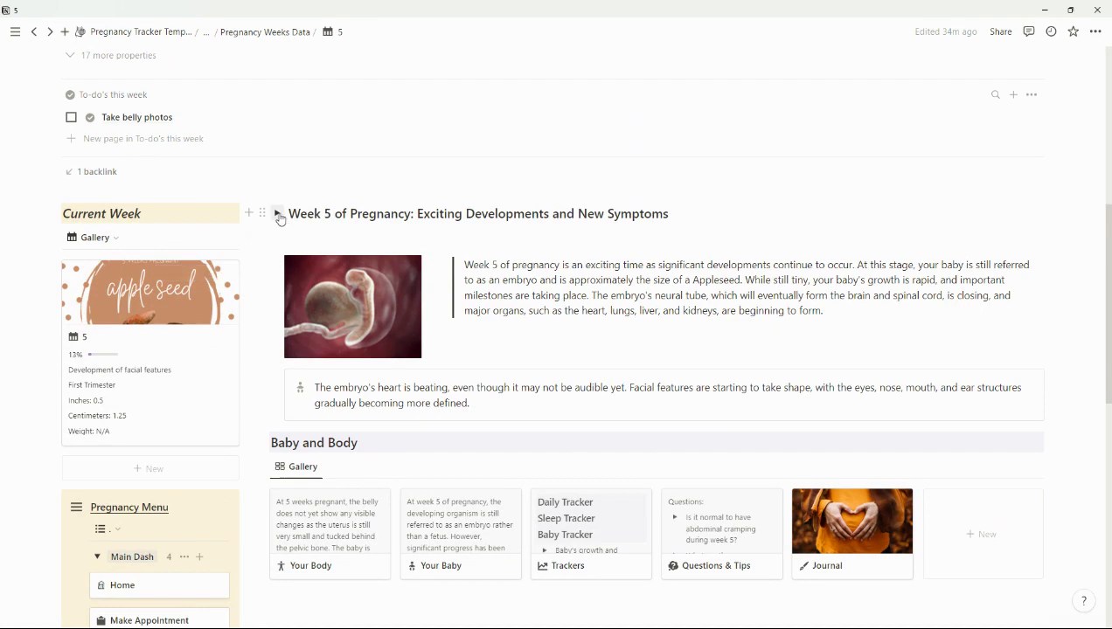
pyautogui.scroll(-7, 139, 566)
pyautogui.scroll(6, 148, 567)
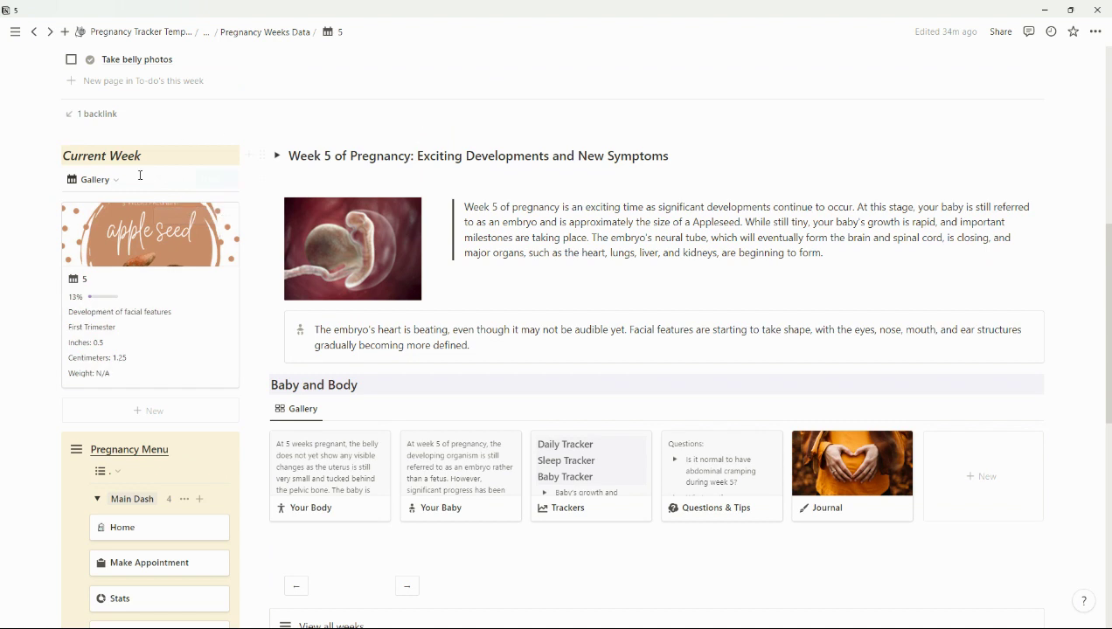
pyautogui.scroll(-3, 162, 440)
pyautogui.scroll(6, 162, 440)
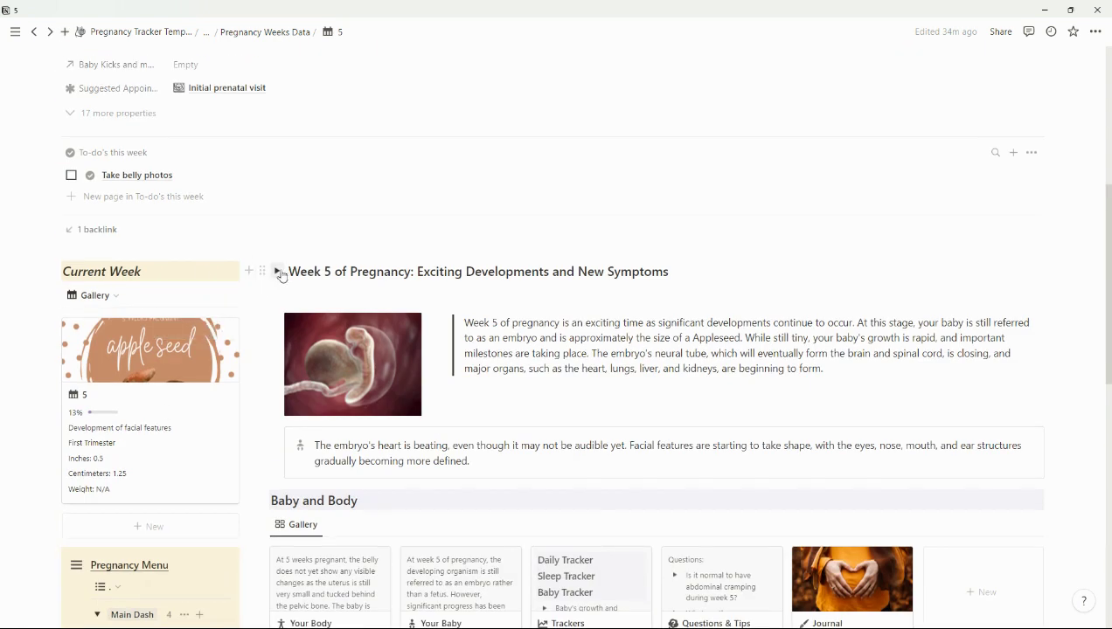
# - Expand the Week 5 article to read it, then collapse it again
pyautogui.click(277, 271)
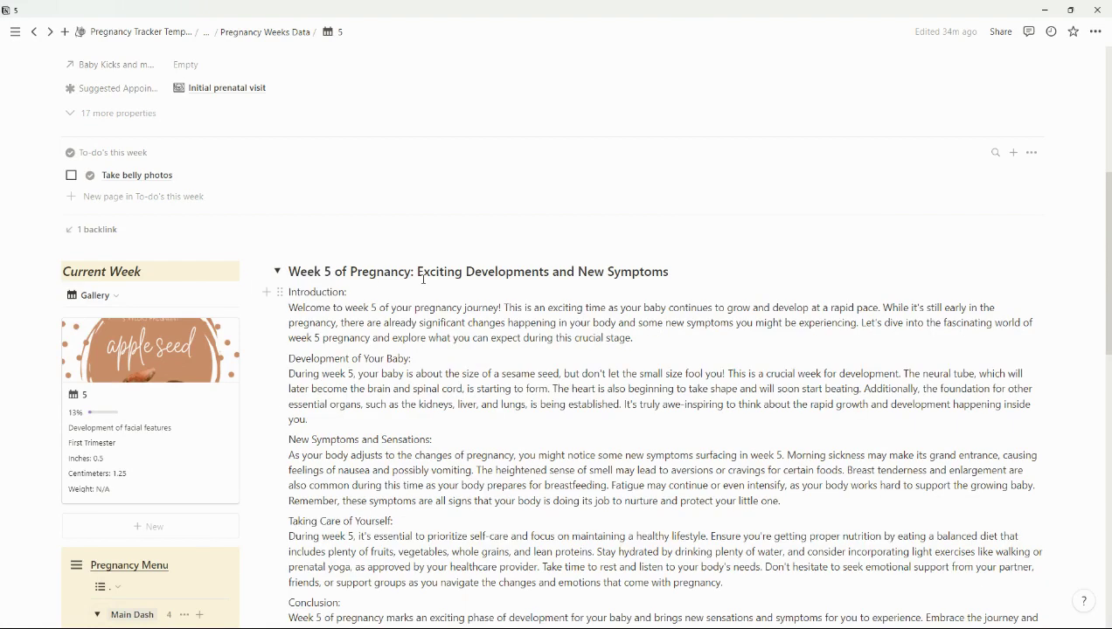
pyautogui.scroll(-3, 472, 509)
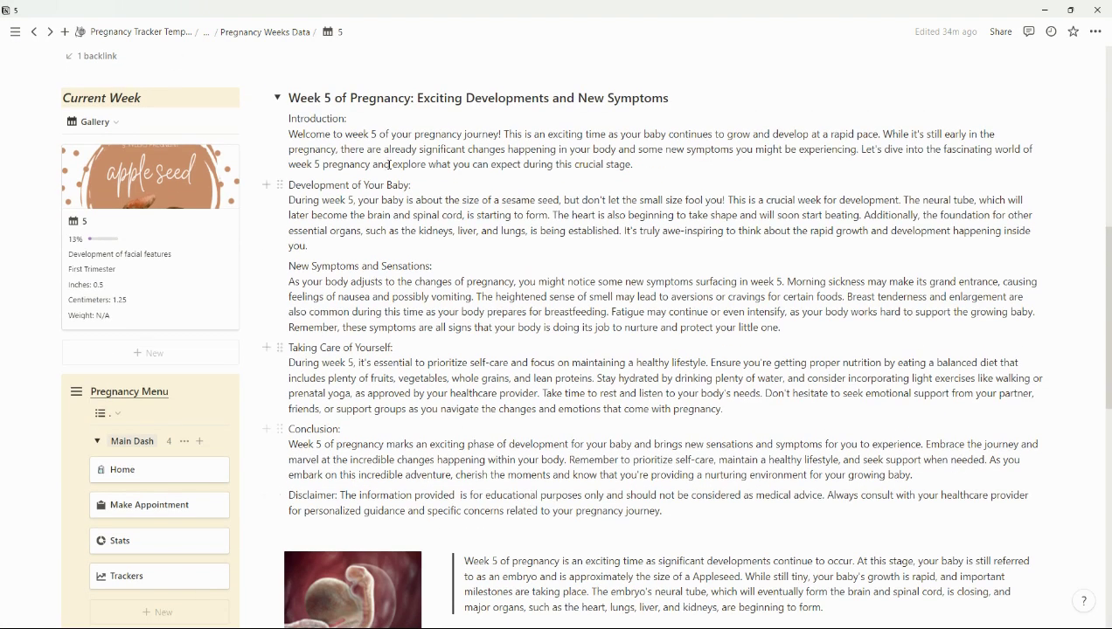
pyautogui.scroll(-2, 346, 268)
pyautogui.scroll(3, 262, 175)
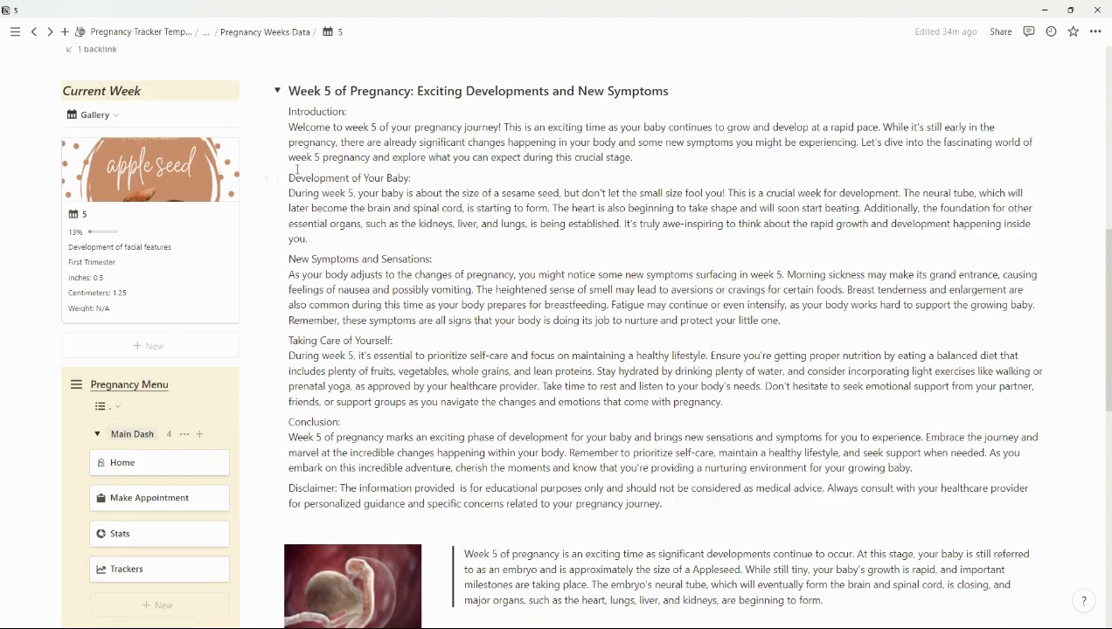
pyautogui.click(277, 156)
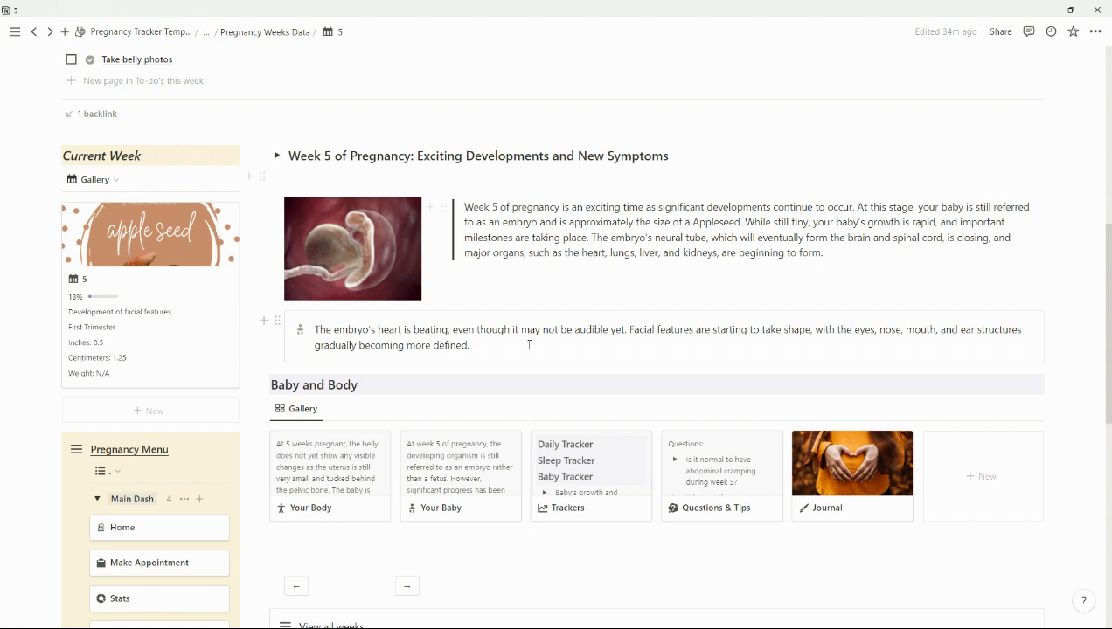
pyautogui.scroll(-2, 616, 328)
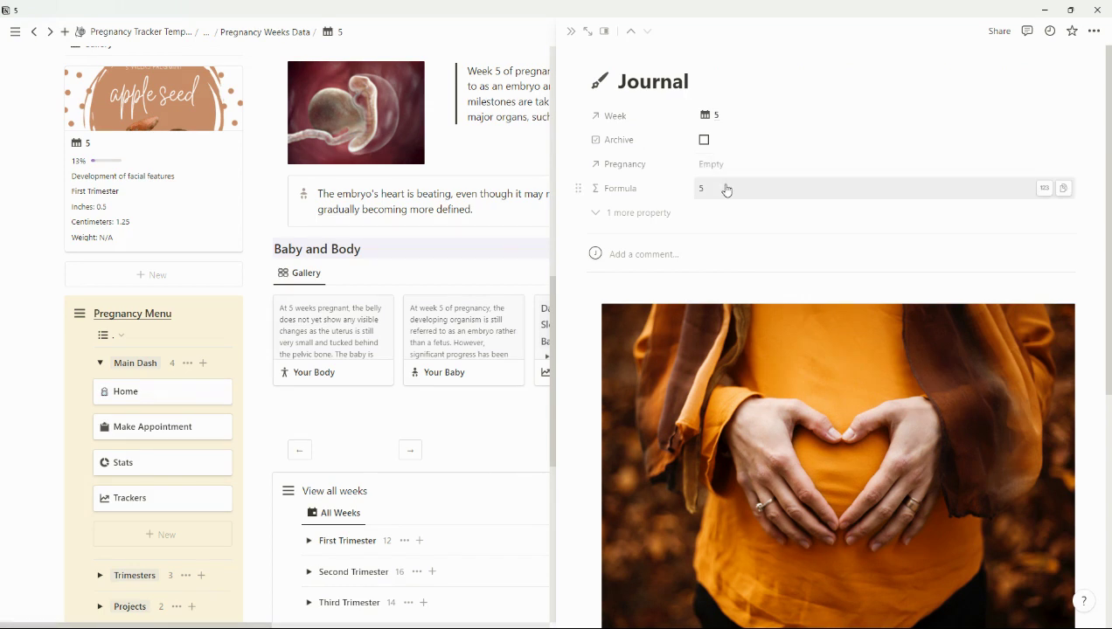
# - Check the Journal's Pregnancy relation without linking, then close the Journal side peek
pyautogui.scroll(-5, 734, 201)
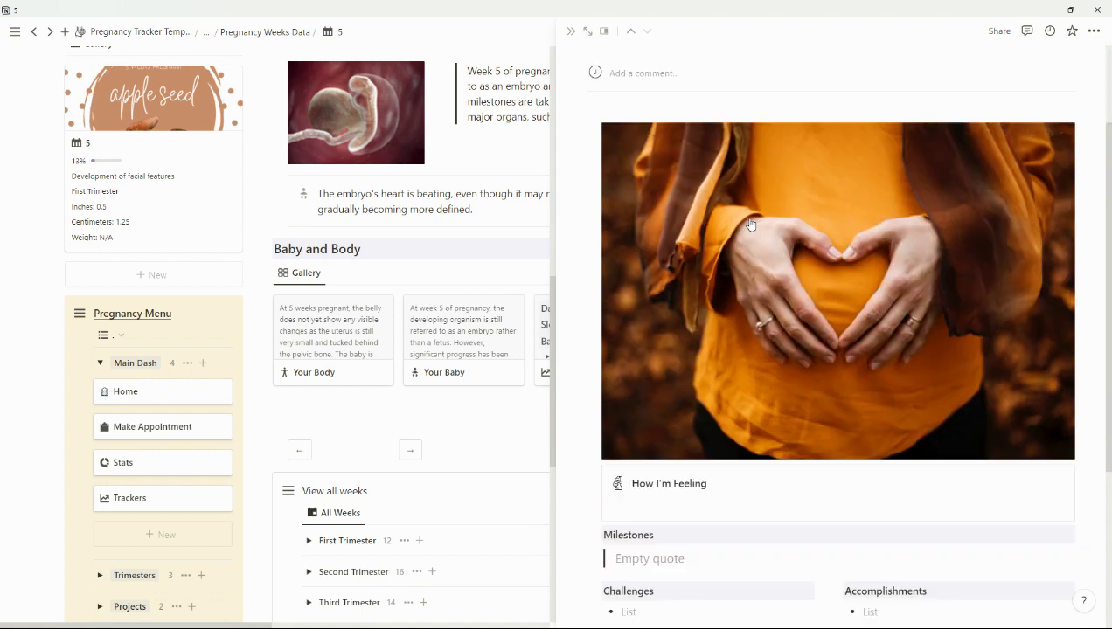
pyautogui.scroll(5, 749, 227)
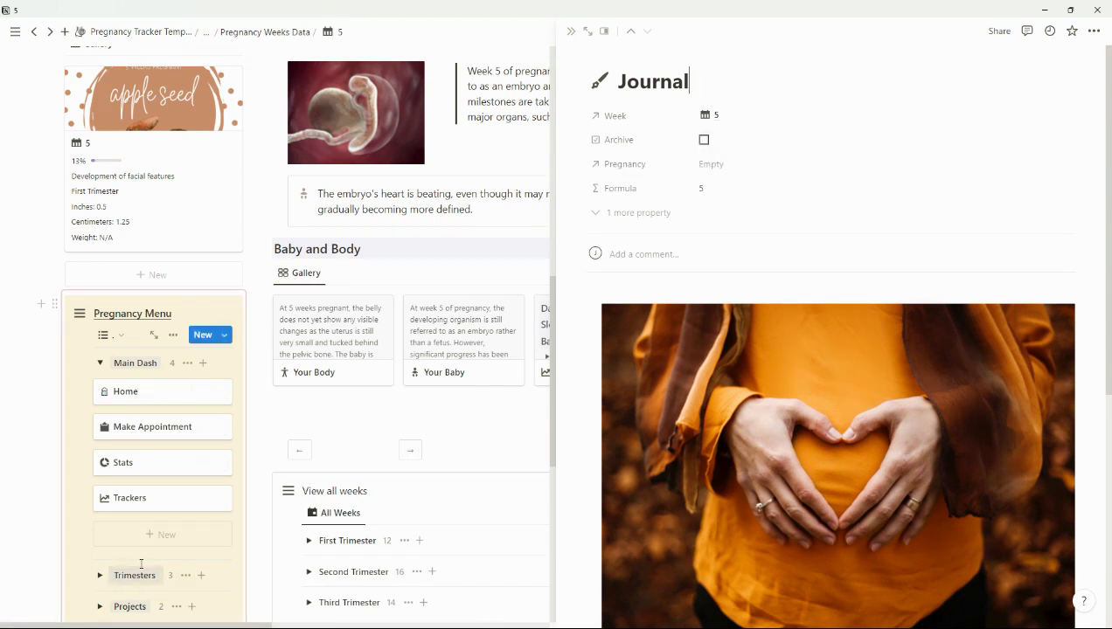
pyautogui.scroll(-3, 142, 570)
pyautogui.scroll(-2, 142, 570)
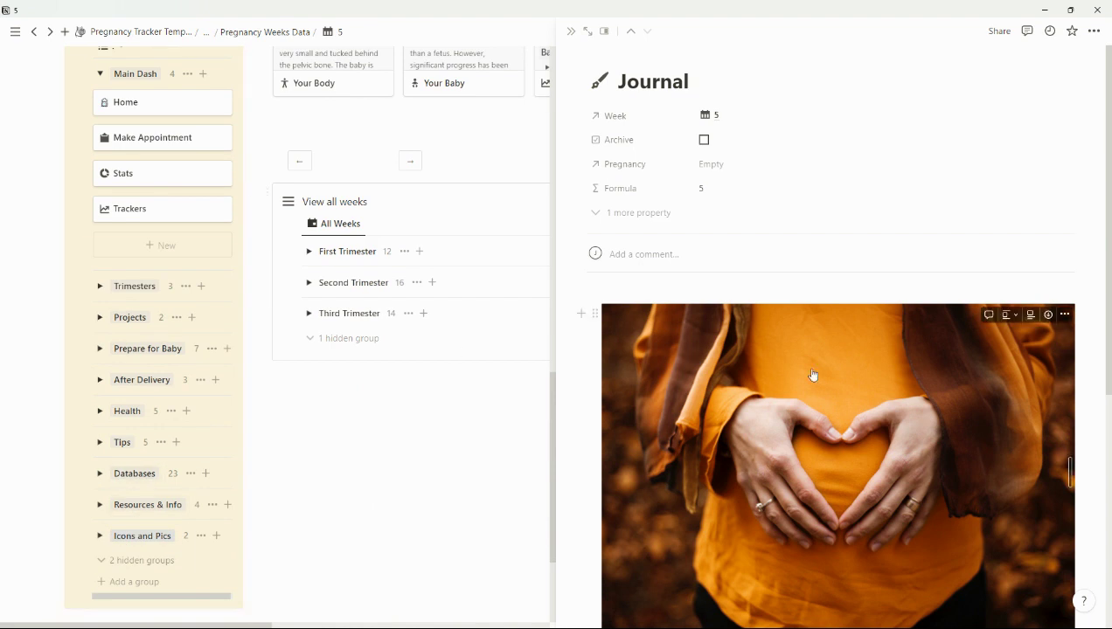
pyautogui.click(733, 159)
pyautogui.press('Escape')
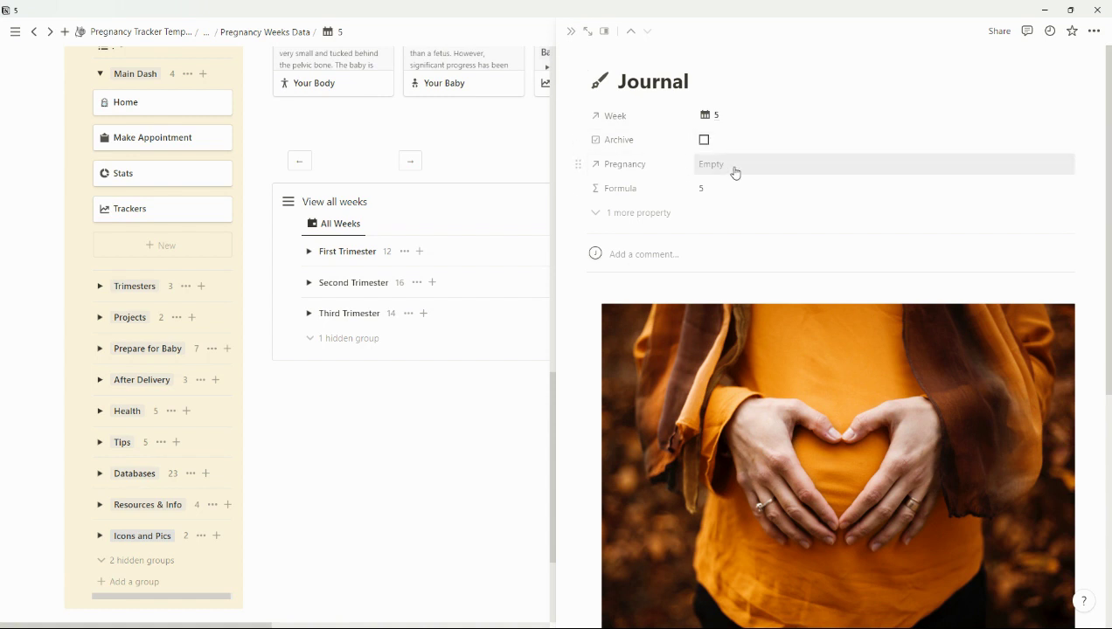
pyautogui.click(571, 34)
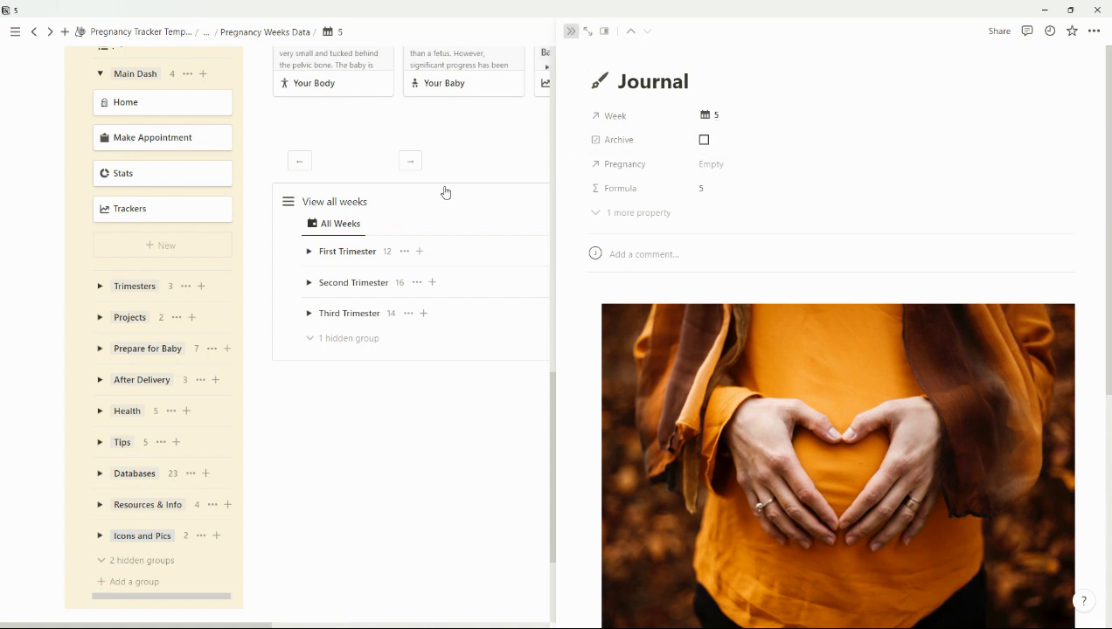
pyautogui.scroll(2, 608, 193)
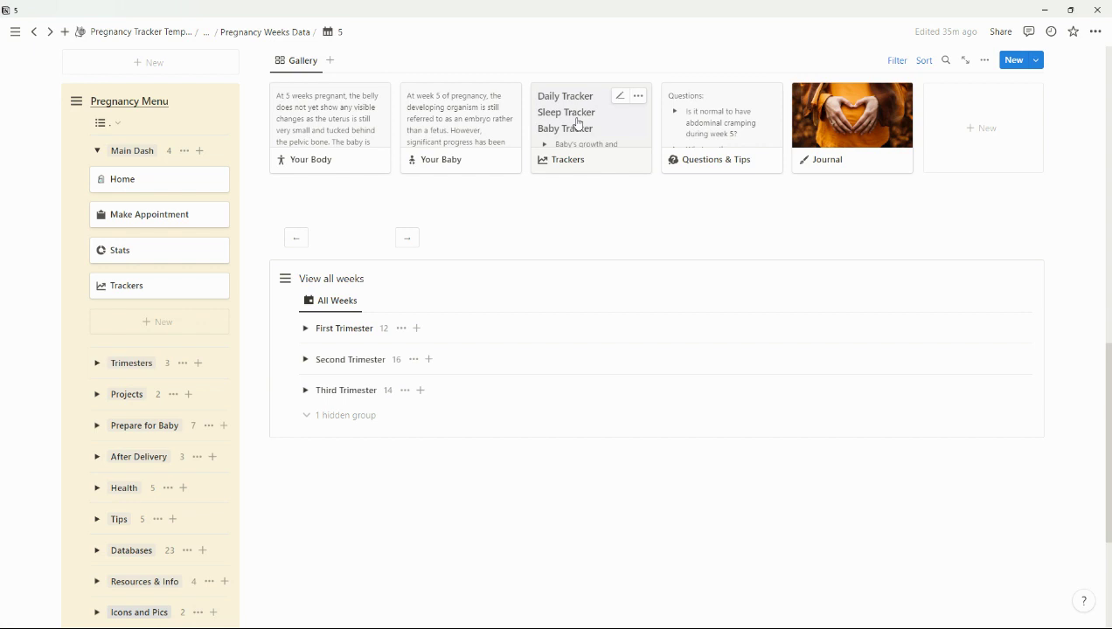
pyautogui.scroll(3, 582, 150)
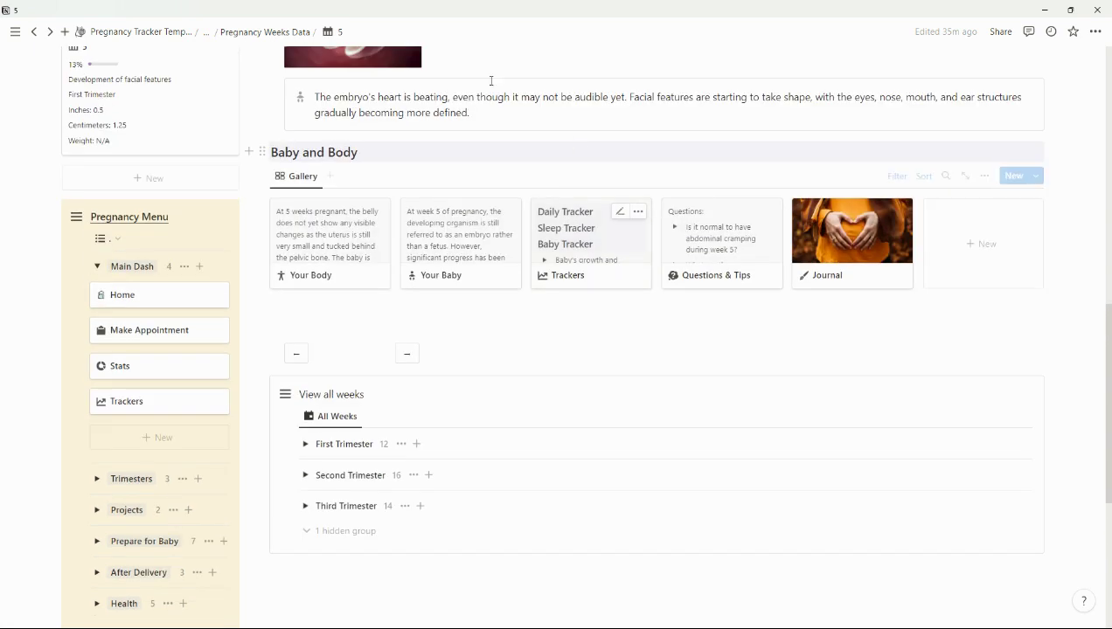
pyautogui.scroll(4, 429, 258)
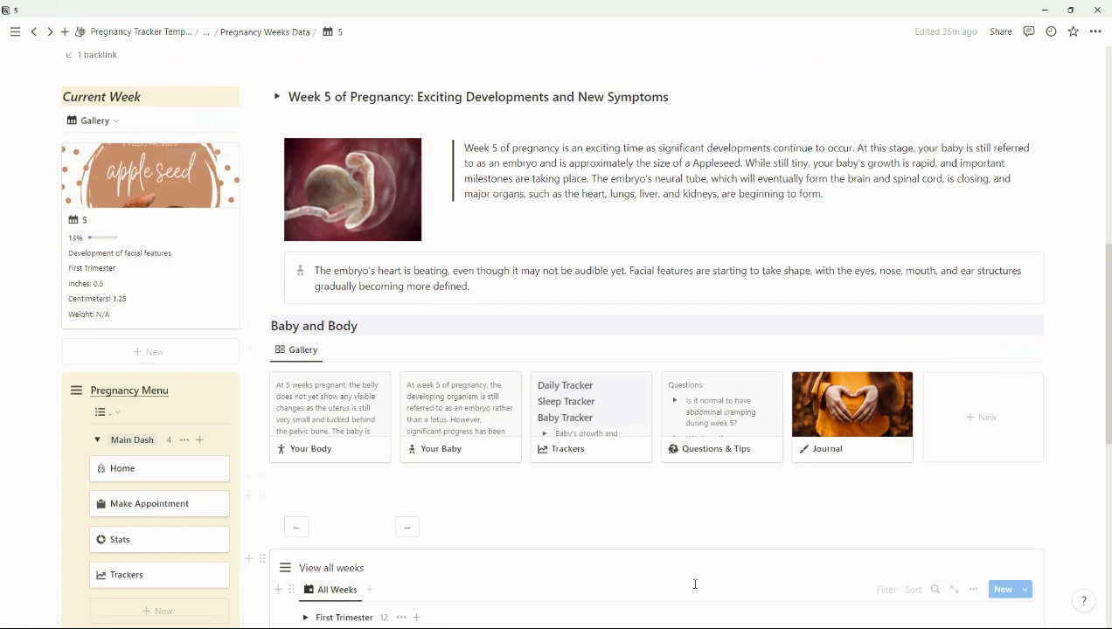
pyautogui.scroll(1, 561, 255)
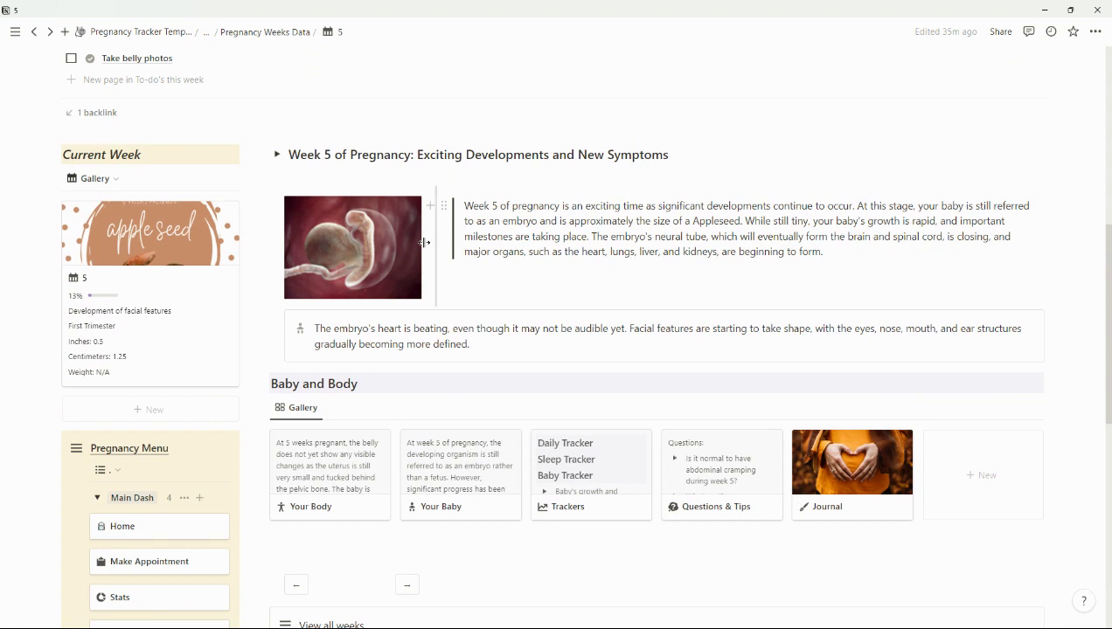
pyautogui.scroll(-4, 424, 242)
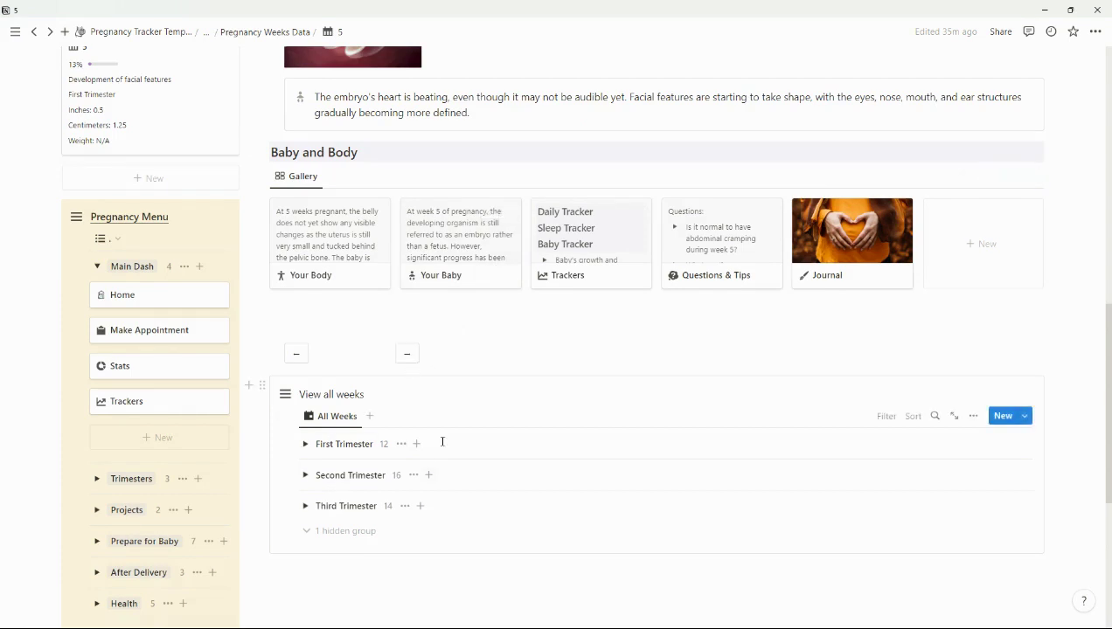
pyautogui.scroll(-2, 442, 441)
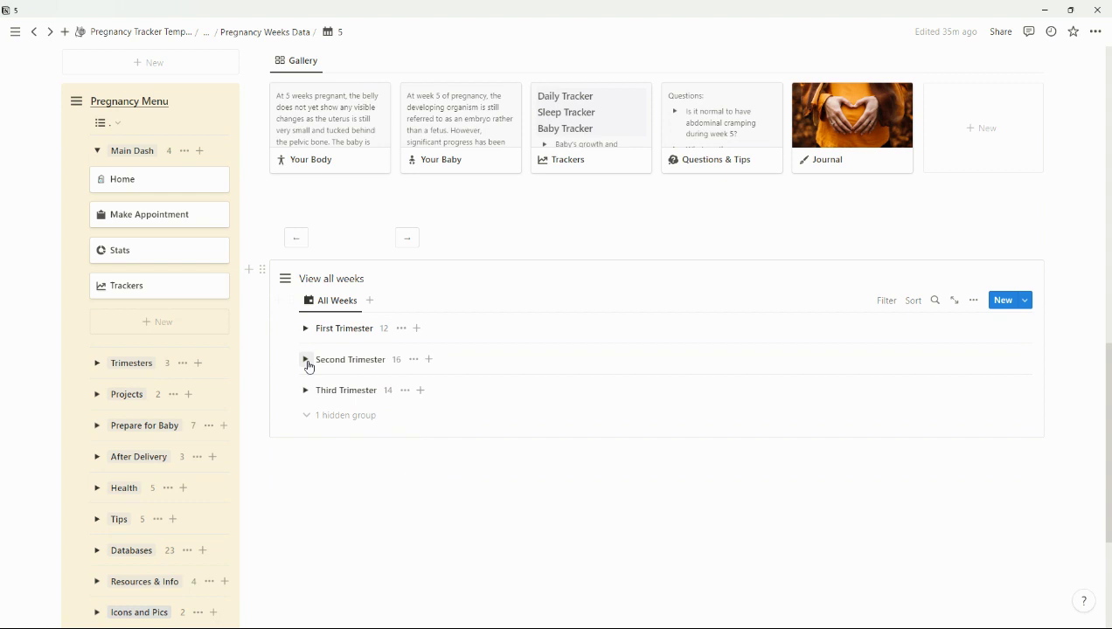
# - Briefly visit the week 6 page, then return to week 5 showing 13% and First Trimester
pyautogui.click(307, 330)
pyautogui.click(305, 328)
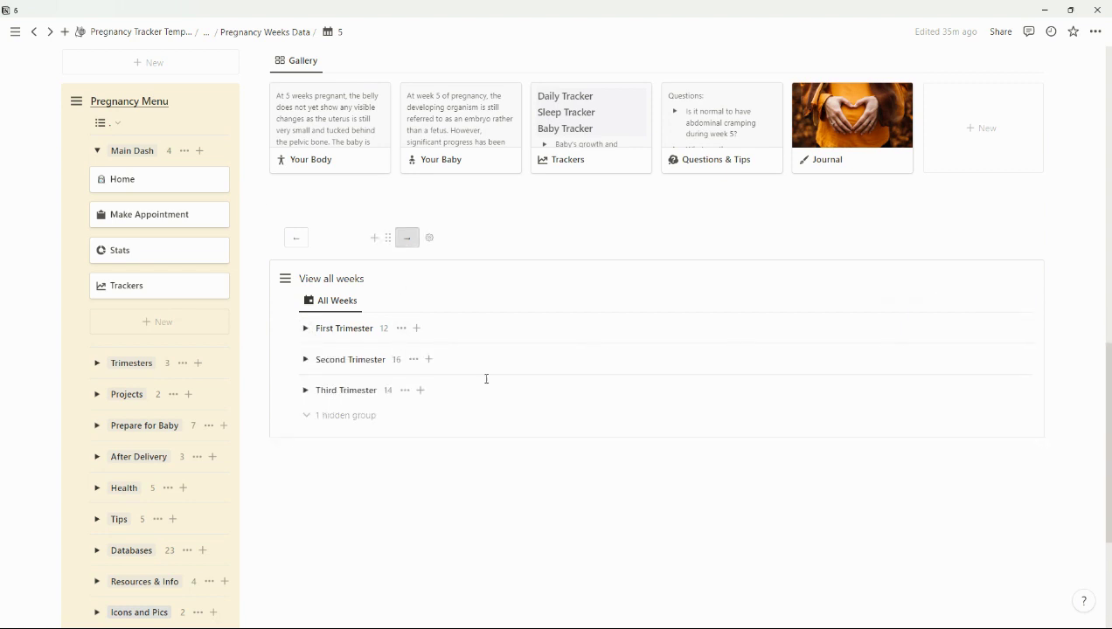
pyautogui.scroll(-5, 465, 374)
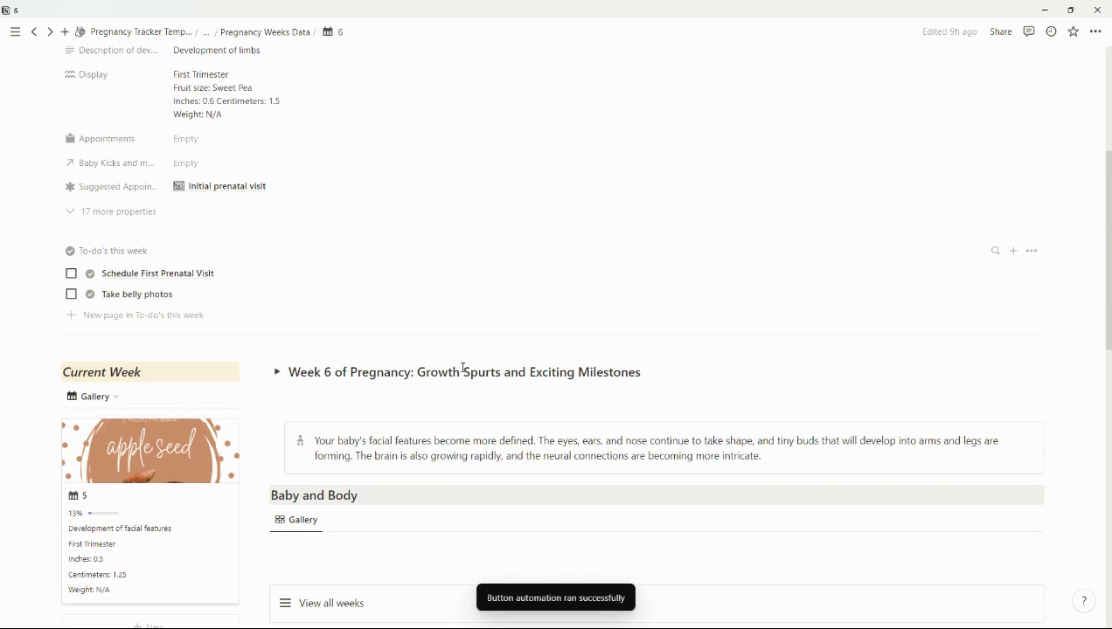
pyautogui.scroll(-3, 464, 368)
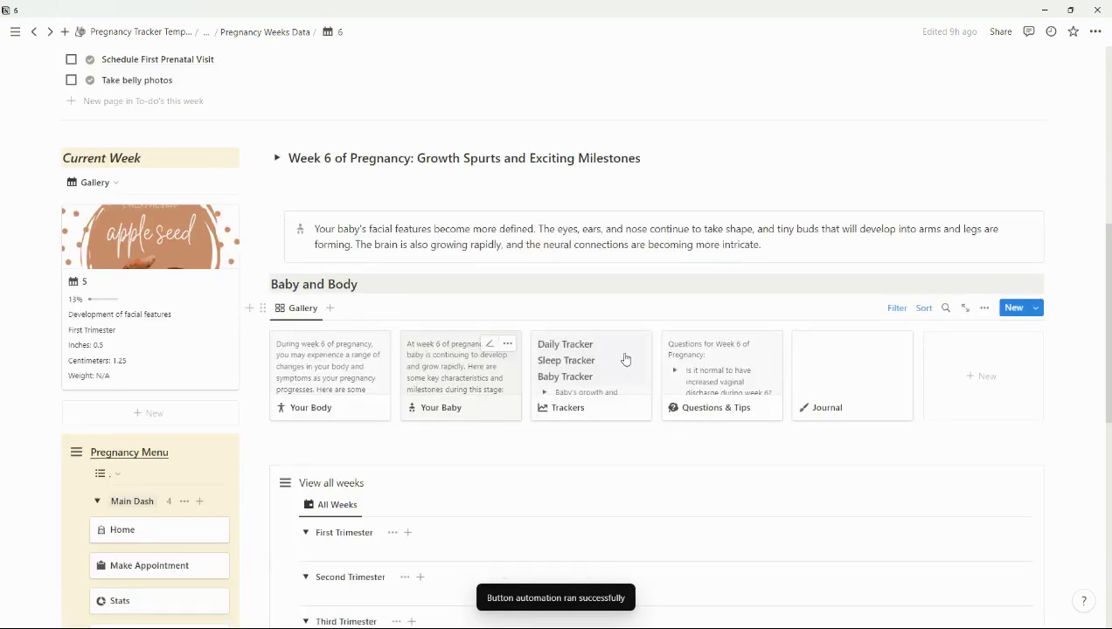
pyautogui.scroll(-7, 624, 360)
pyautogui.scroll(4, 459, 354)
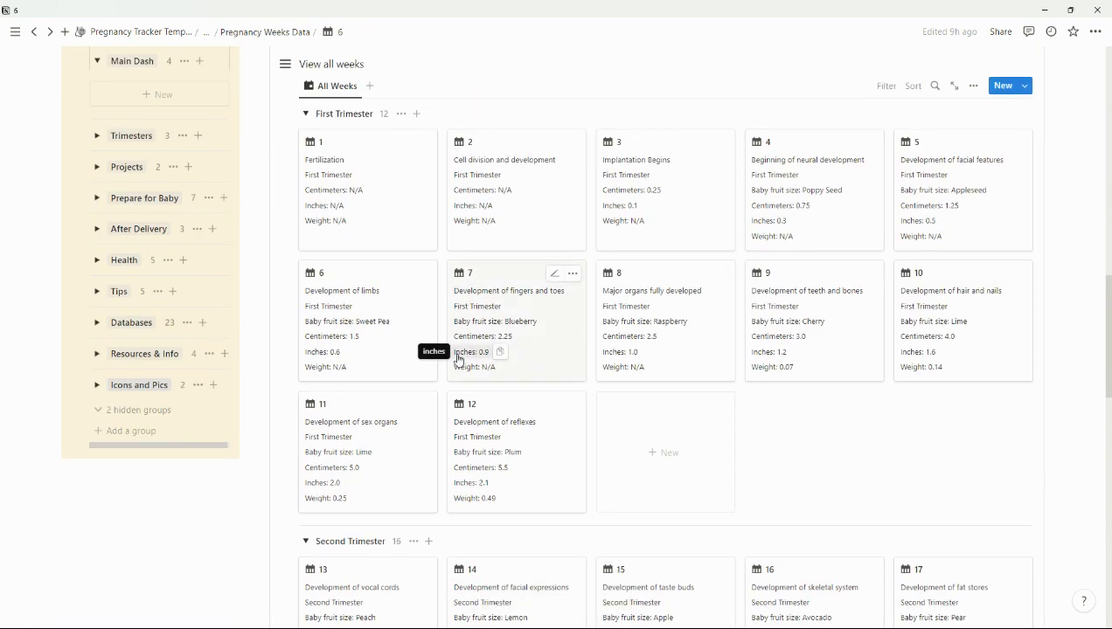
pyautogui.scroll(2, 384, 346)
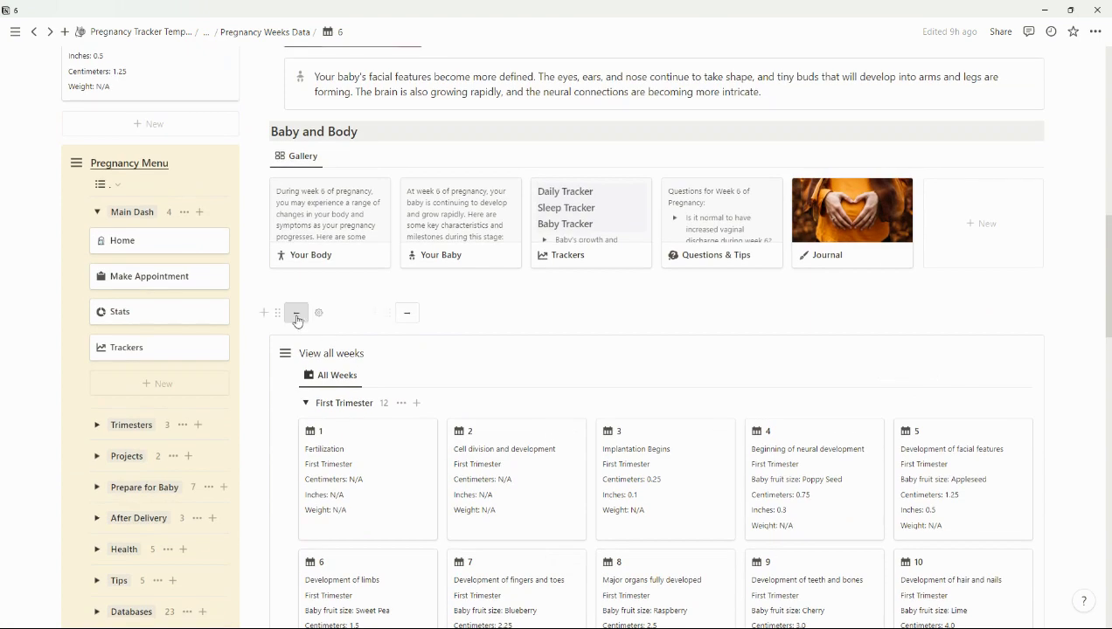
pyautogui.click(295, 314)
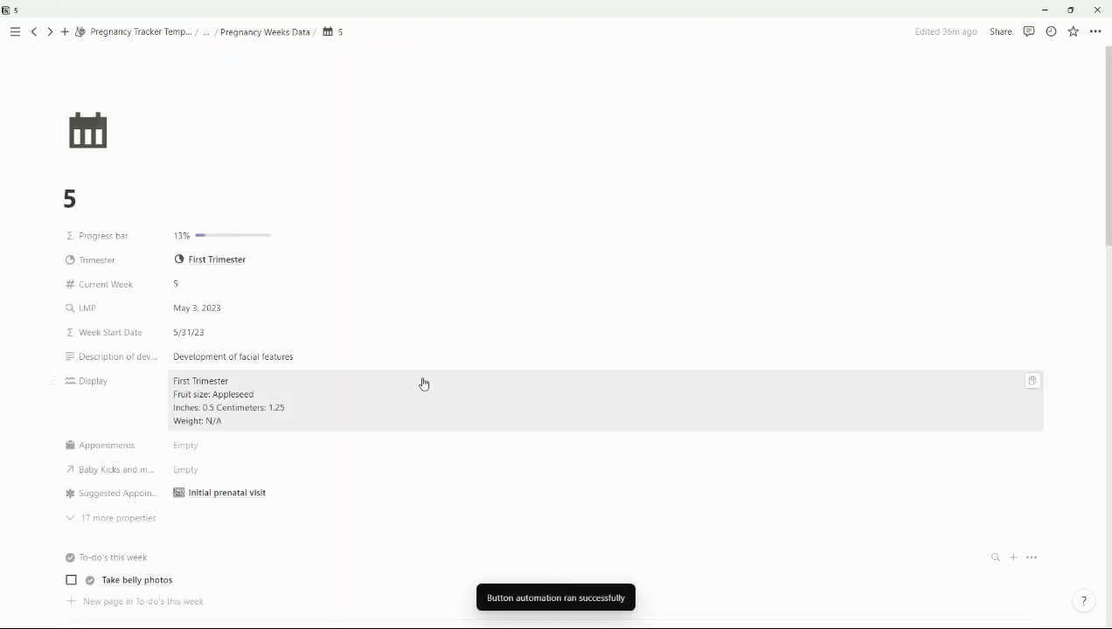
pyautogui.scroll(-4, 226, 381)
# - Add an Untitled to-do to week 5's To-do's this week and close its link panel unlinked
pyautogui.scroll(-3, 226, 380)
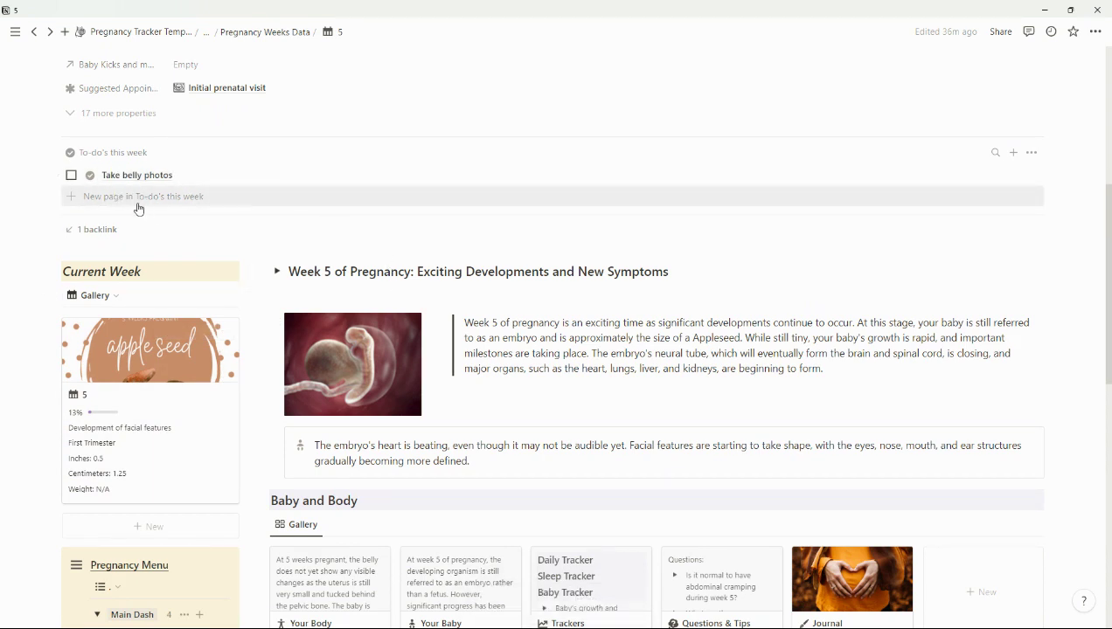
pyautogui.click(101, 201)
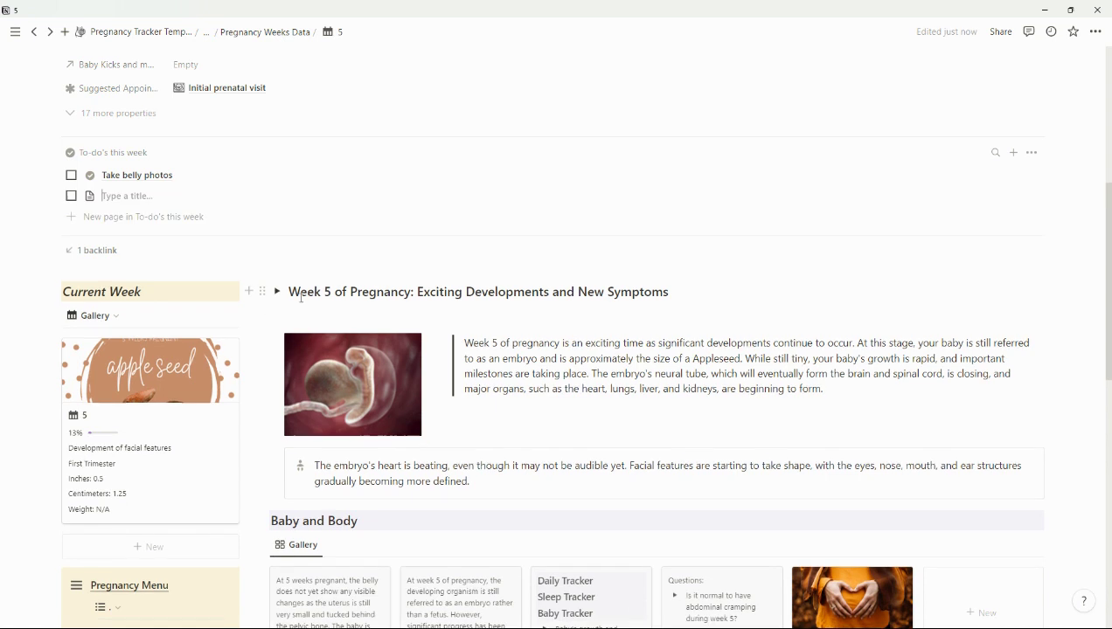
pyautogui.click(998, 154)
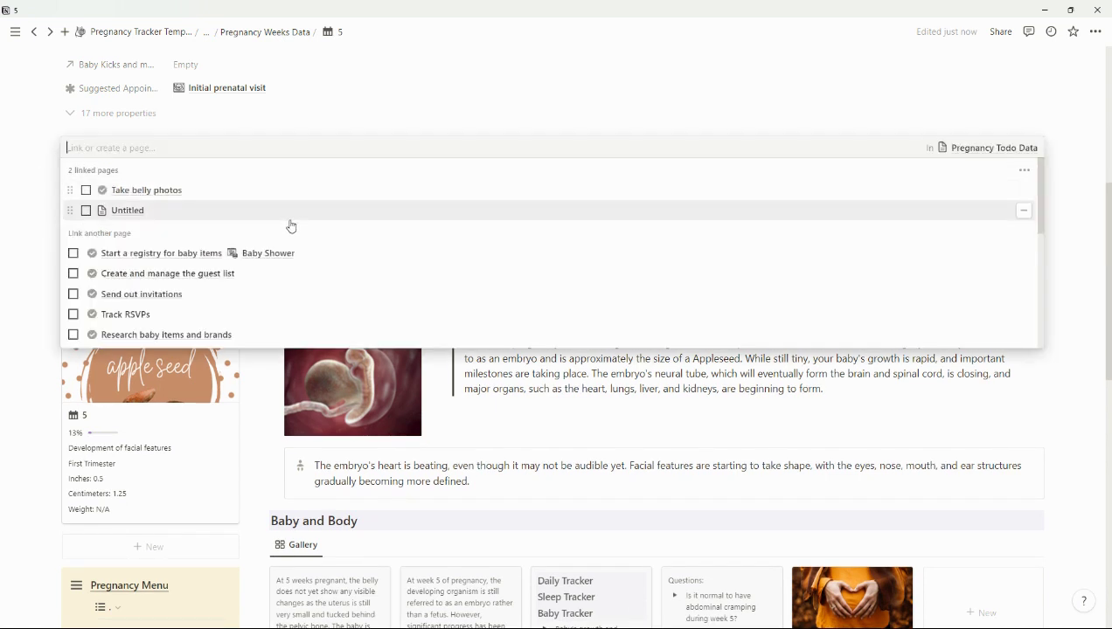
pyautogui.scroll(-10, 273, 298)
pyautogui.scroll(3, 273, 300)
pyautogui.scroll(-8, 273, 302)
pyautogui.scroll(15, 273, 305)
pyautogui.click(575, 92)
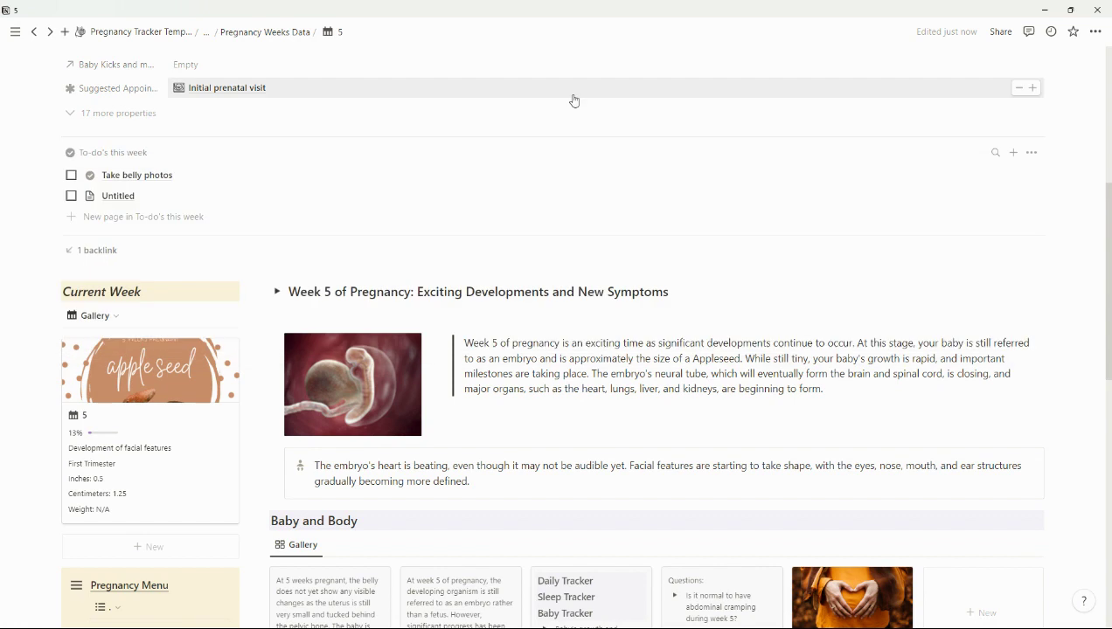
pyautogui.scroll(-3, 170, 402)
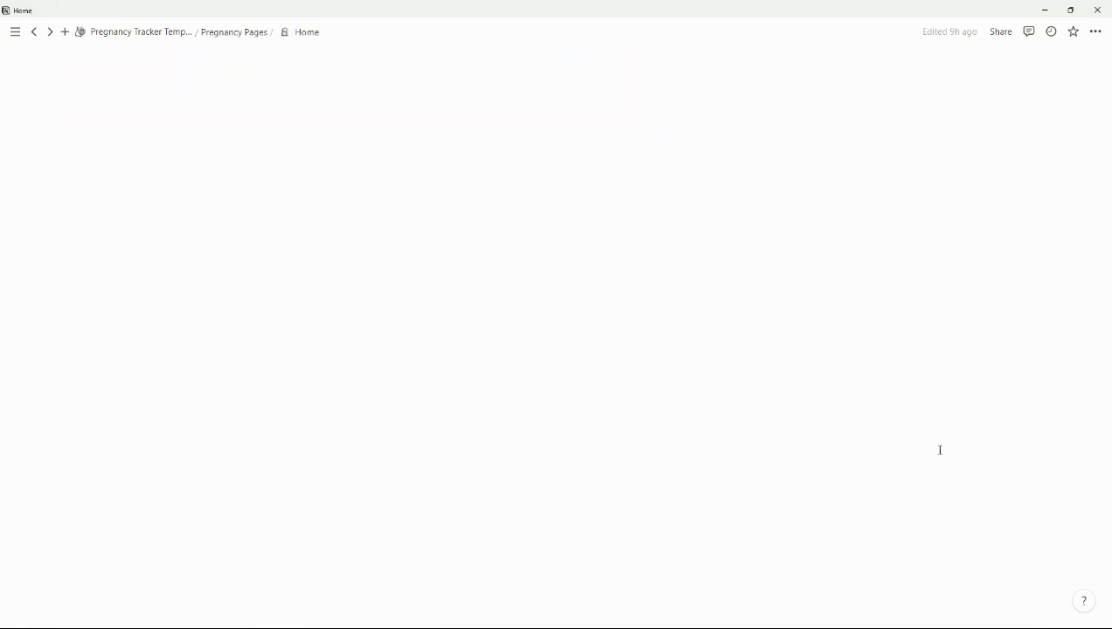
# - Delete the Untitled to-do from its block menu, leaving only Take belly photos
pyautogui.scroll(-10, 941, 450)
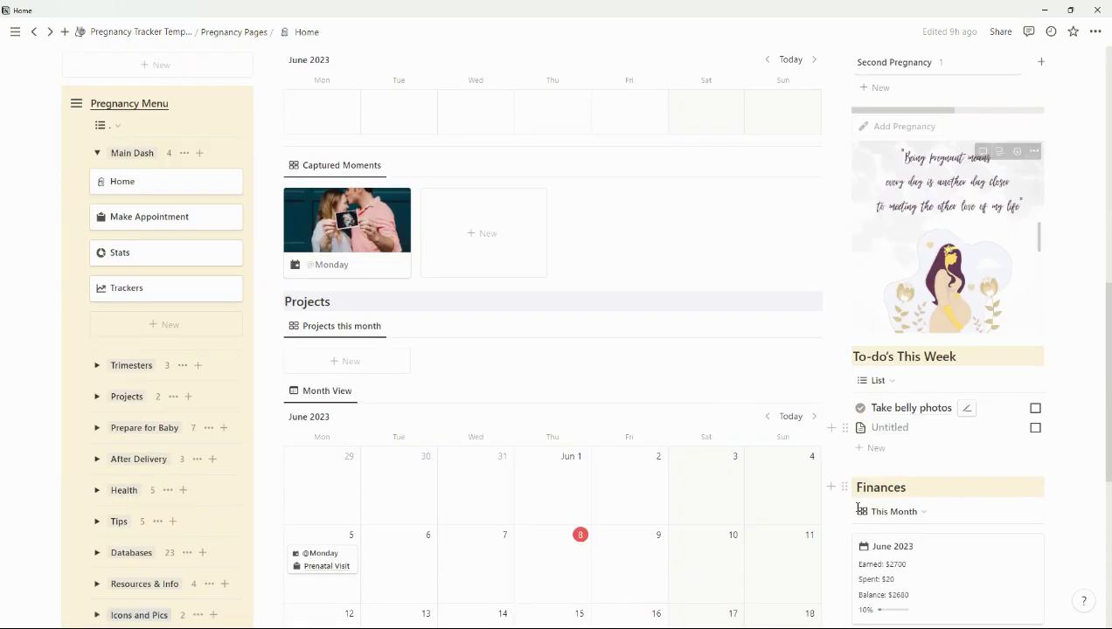
pyautogui.click(843, 428)
pyautogui.click(704, 341)
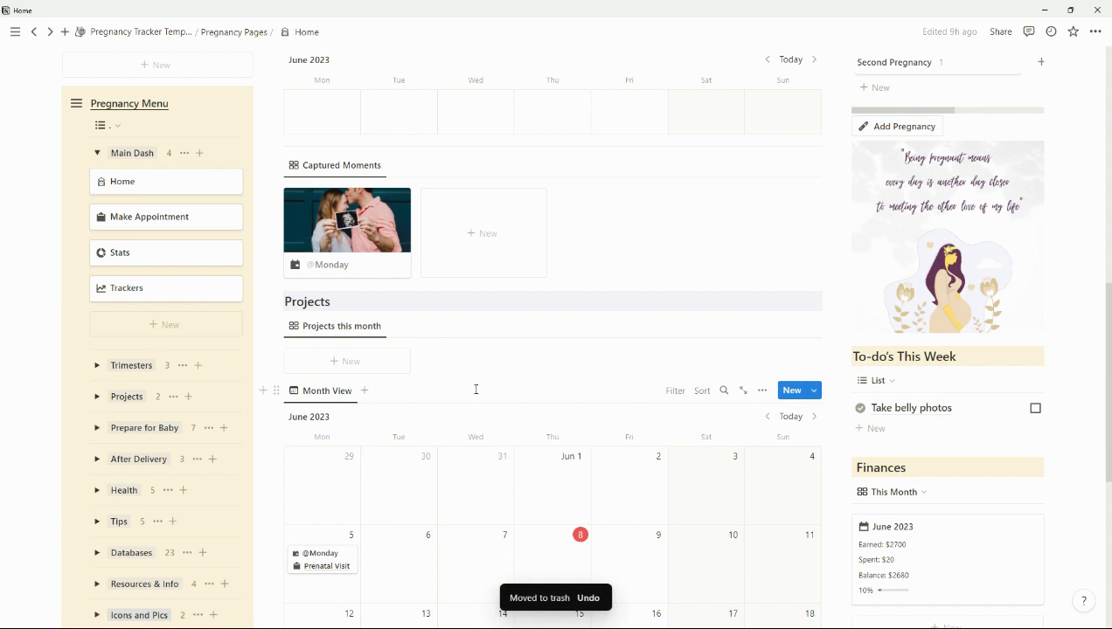
pyautogui.scroll(5, 476, 390)
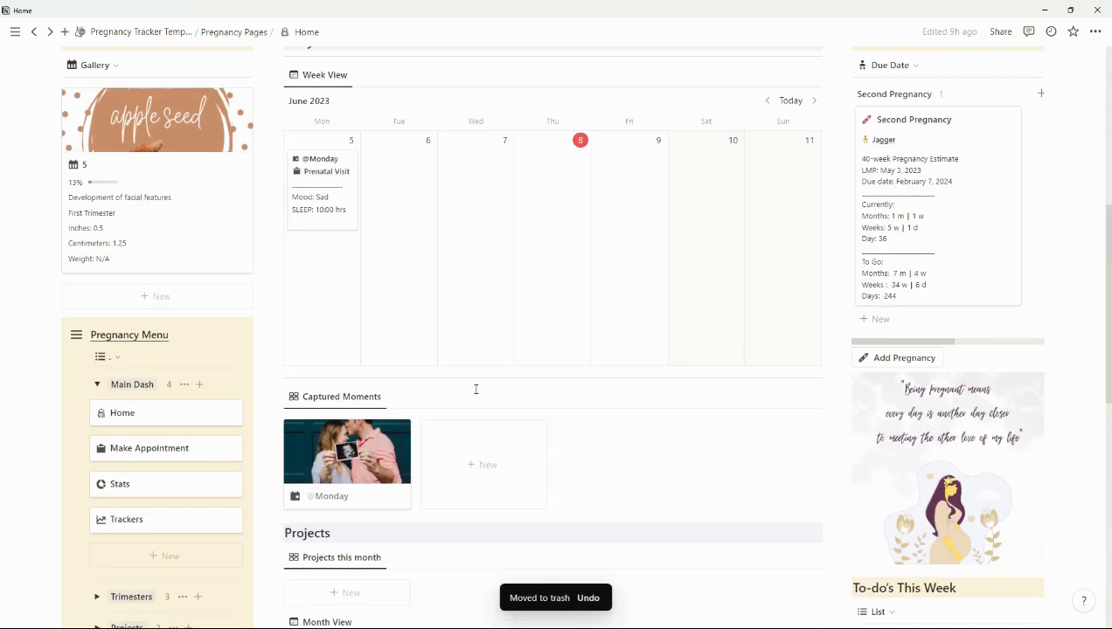
# - Add a pregnancy confirming Yes, then switch between the All and Current Pregnancy views
pyautogui.click(887, 365)
pyautogui.click(582, 365)
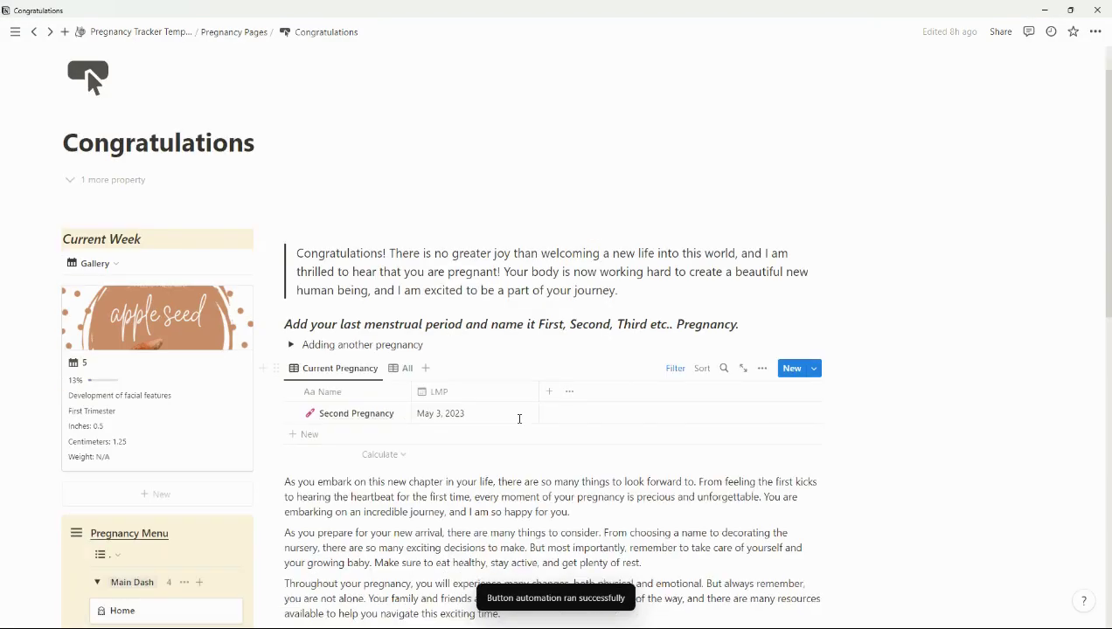
pyautogui.scroll(-2, 519, 419)
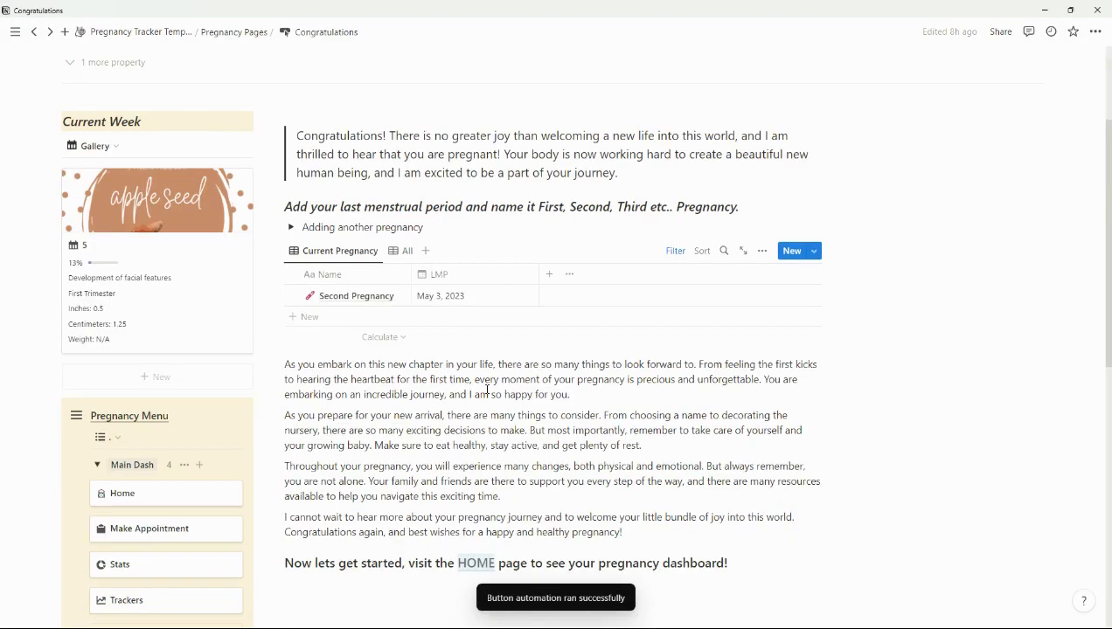
pyautogui.click(402, 253)
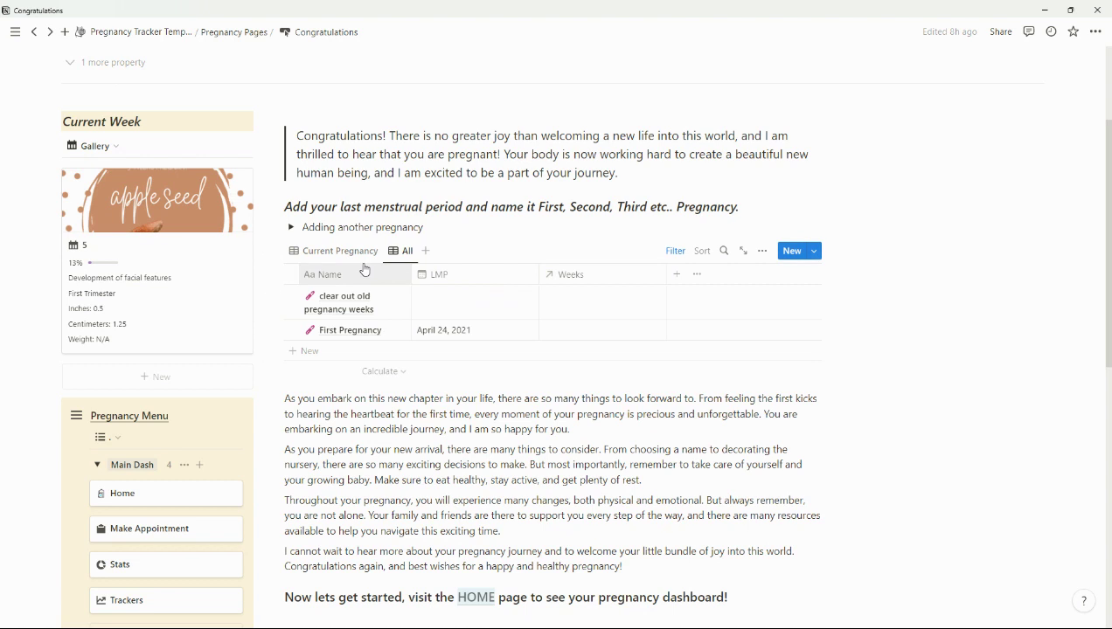
pyautogui.click(333, 251)
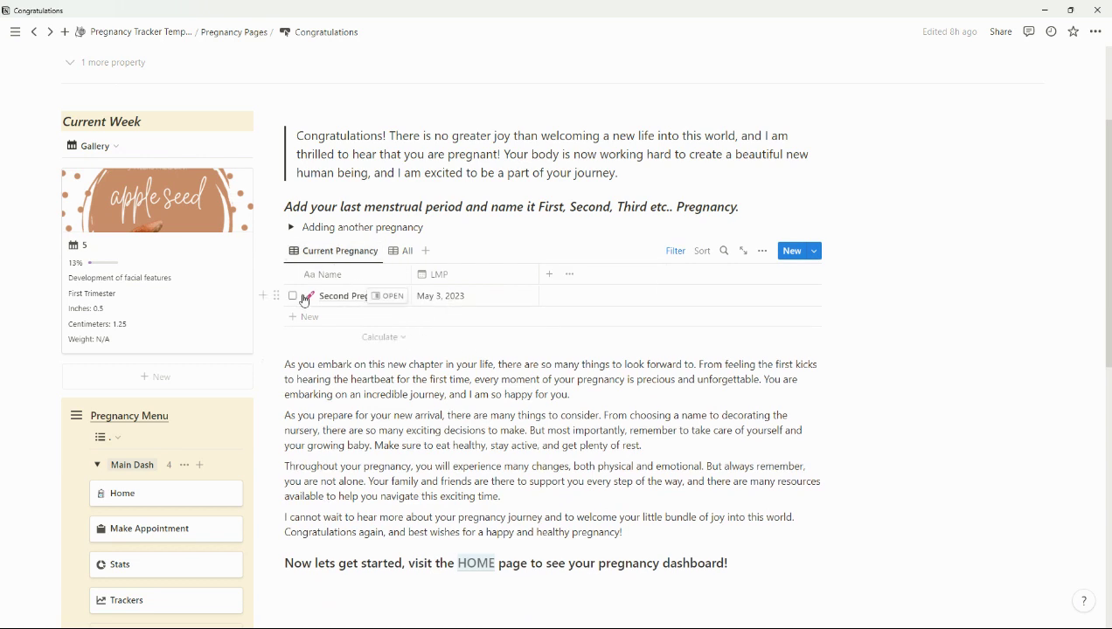
# - Change Second Pregnancy's LMP year to 2022 and drag the clear-out weeks row to the top
pyautogui.click(473, 303)
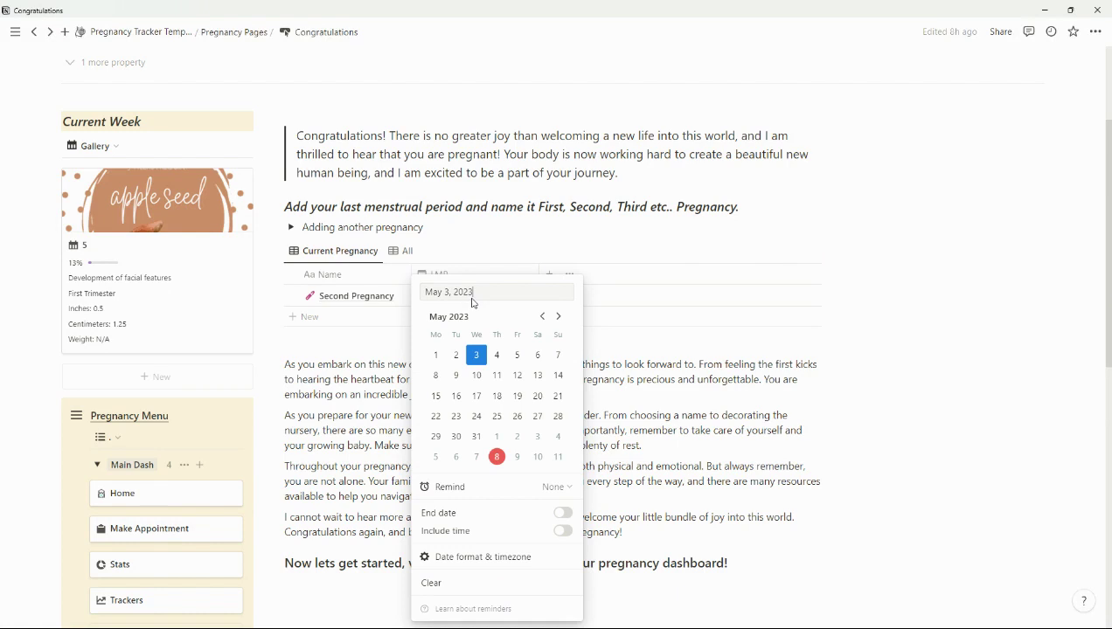
pyautogui.press('BackSpace')
pyautogui.write('2')
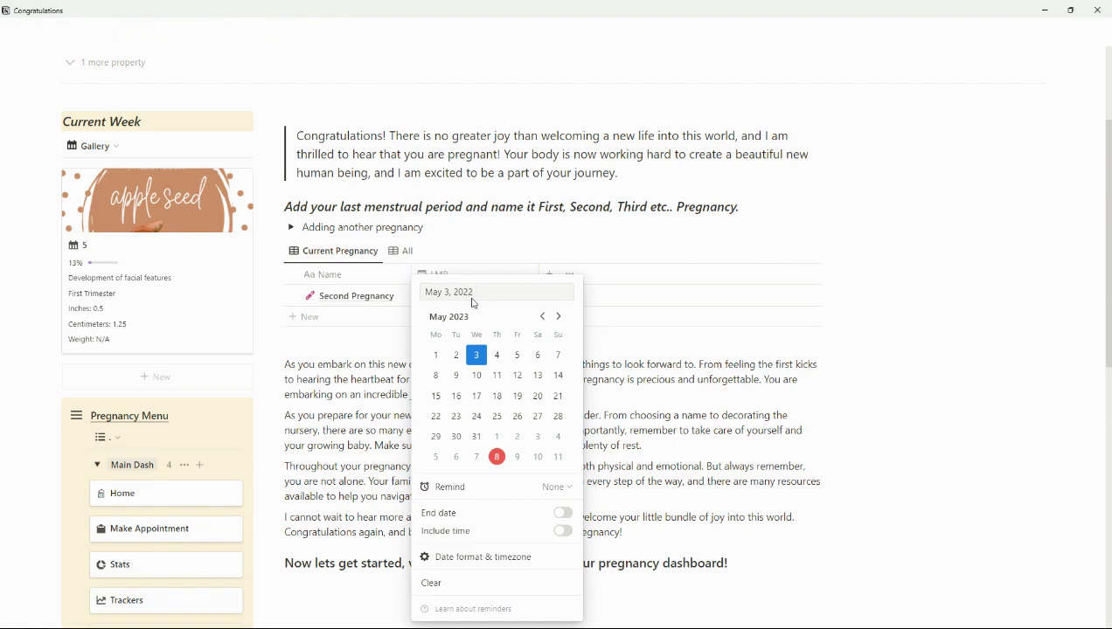
pyautogui.click(503, 251)
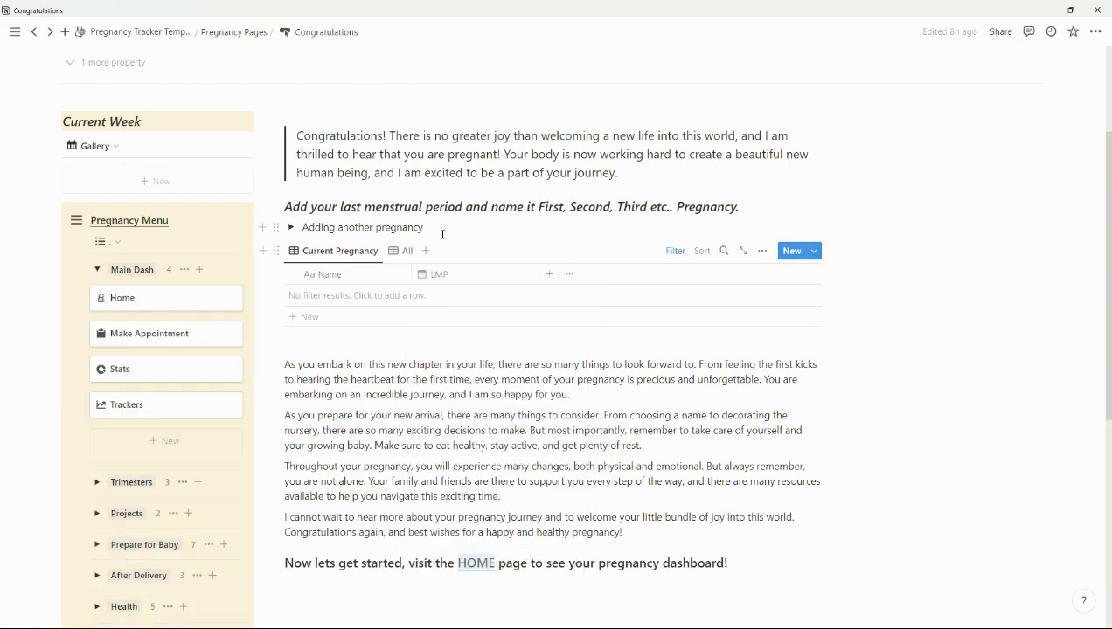
pyautogui.click(405, 251)
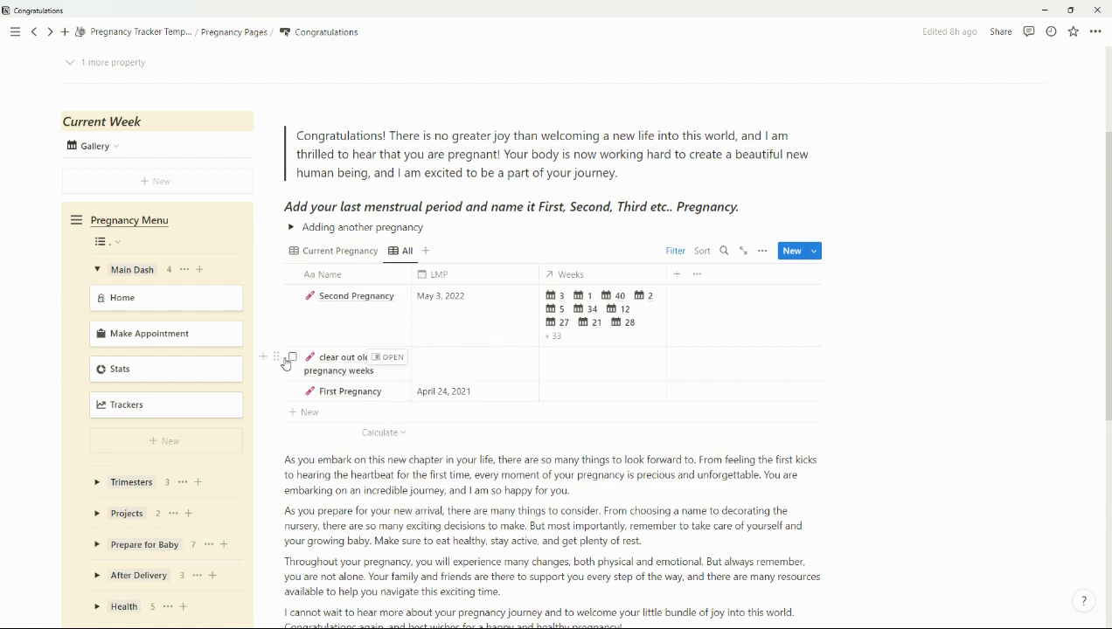
pyautogui.moveTo(278, 356); pyautogui.dragTo(307, 285)
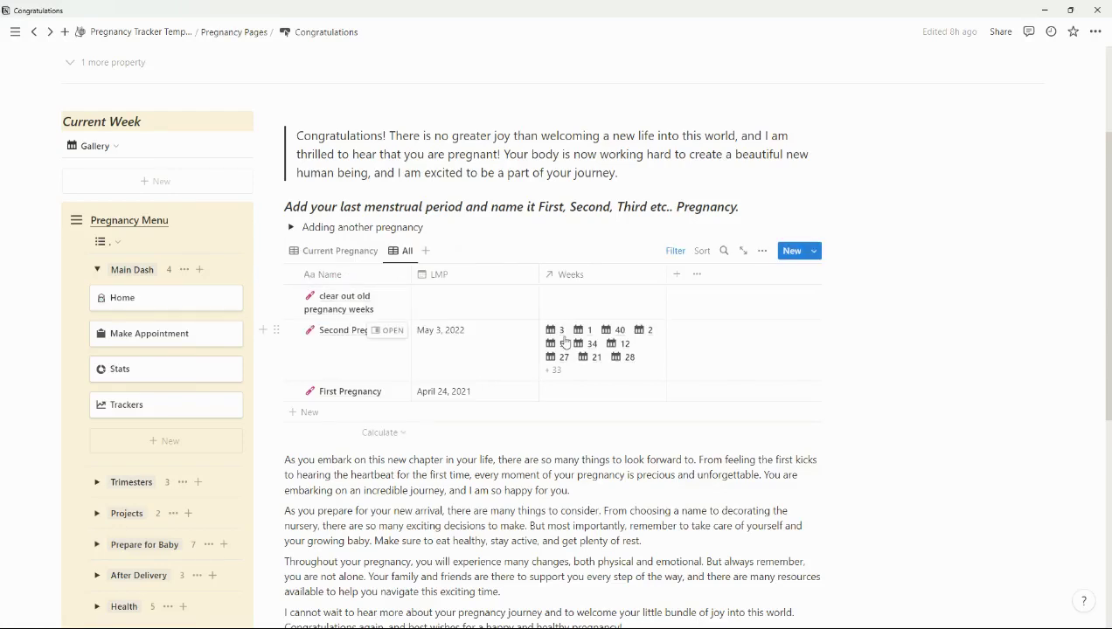
pyautogui.click(612, 304)
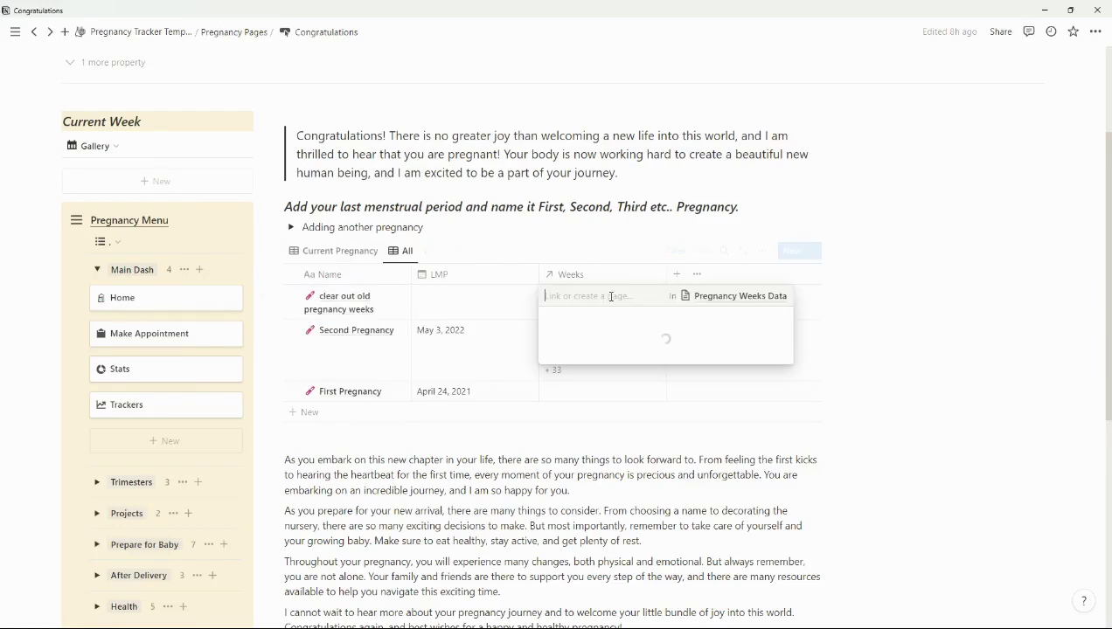
pyautogui.click(642, 243)
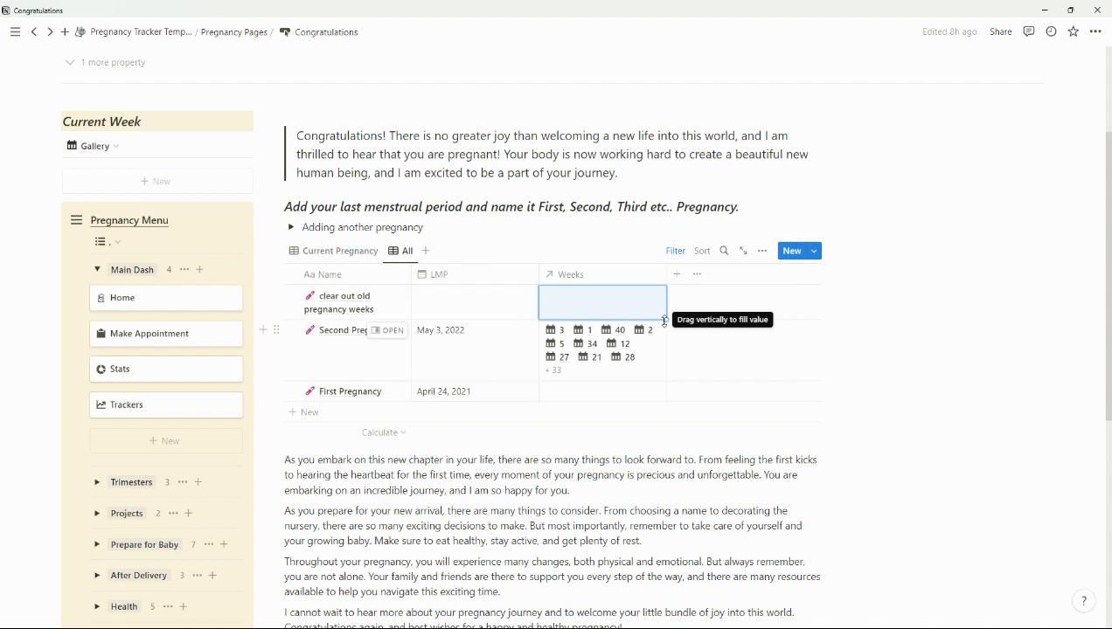
pyautogui.click(612, 250)
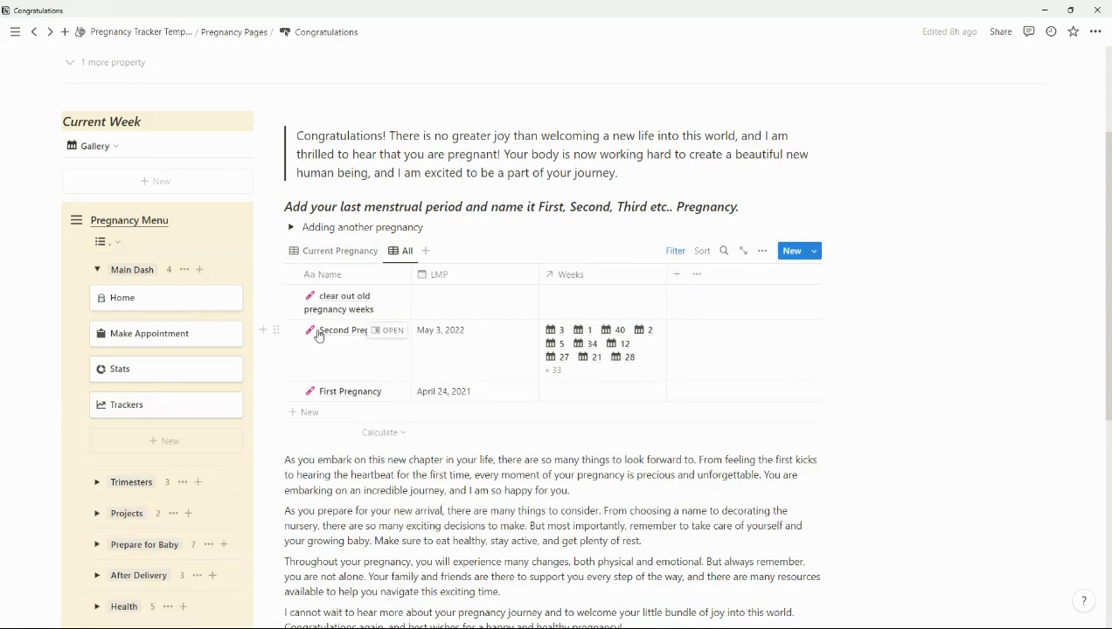
# - Restore Second Pregnancy's LMP to May 3, 2023 and return to the Current Pregnancy view
pyautogui.click(474, 341)
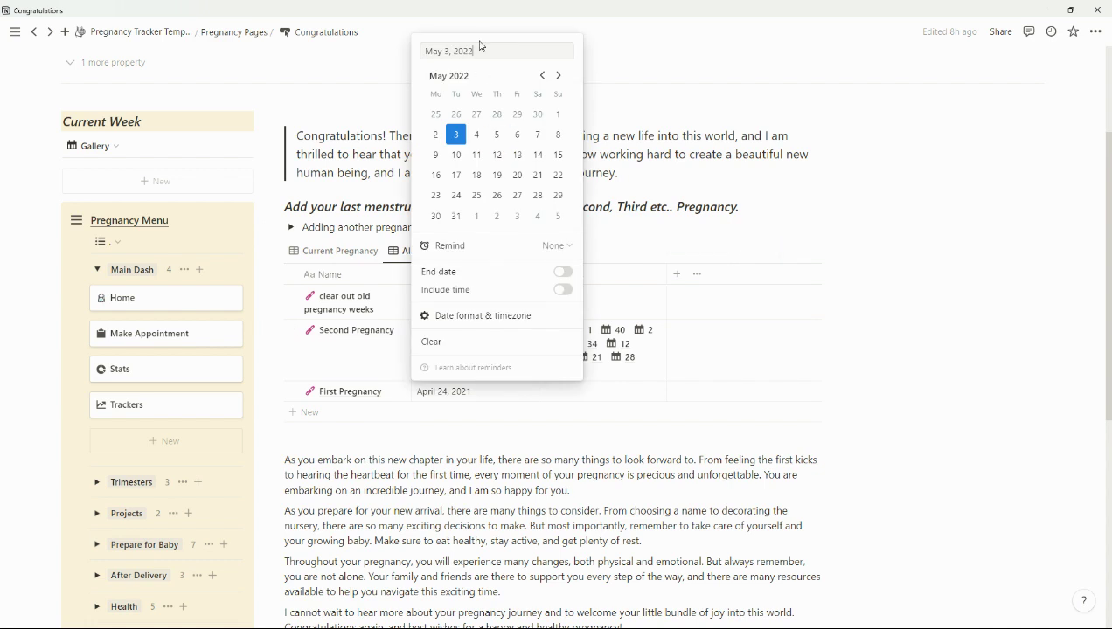
pyautogui.press('BackSpace')
pyautogui.write('3')
pyautogui.click(665, 69)
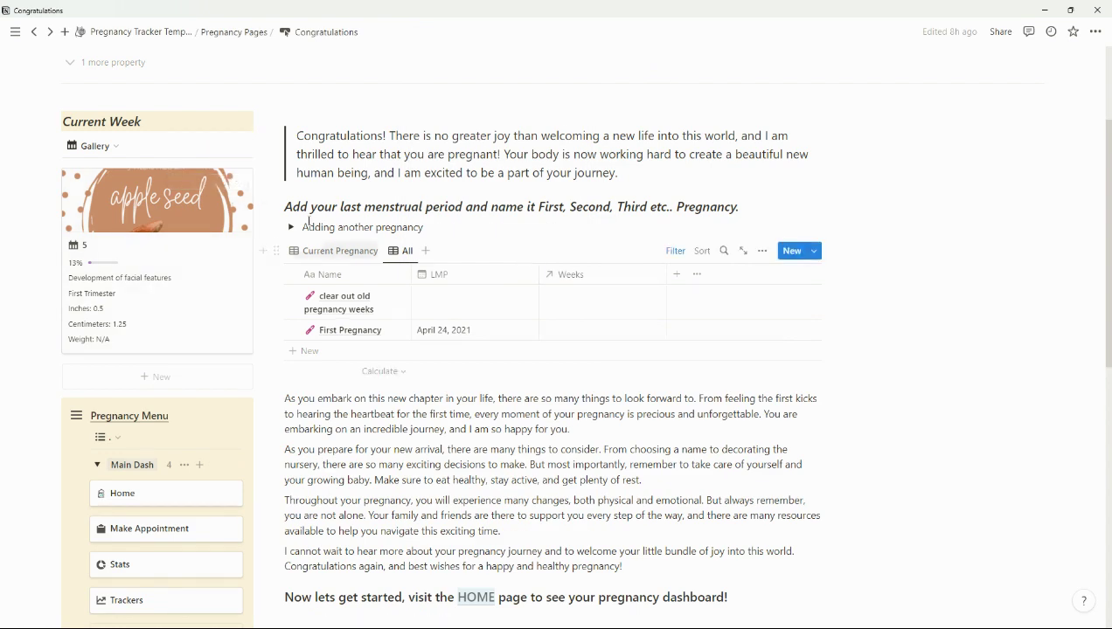
pyautogui.click(339, 256)
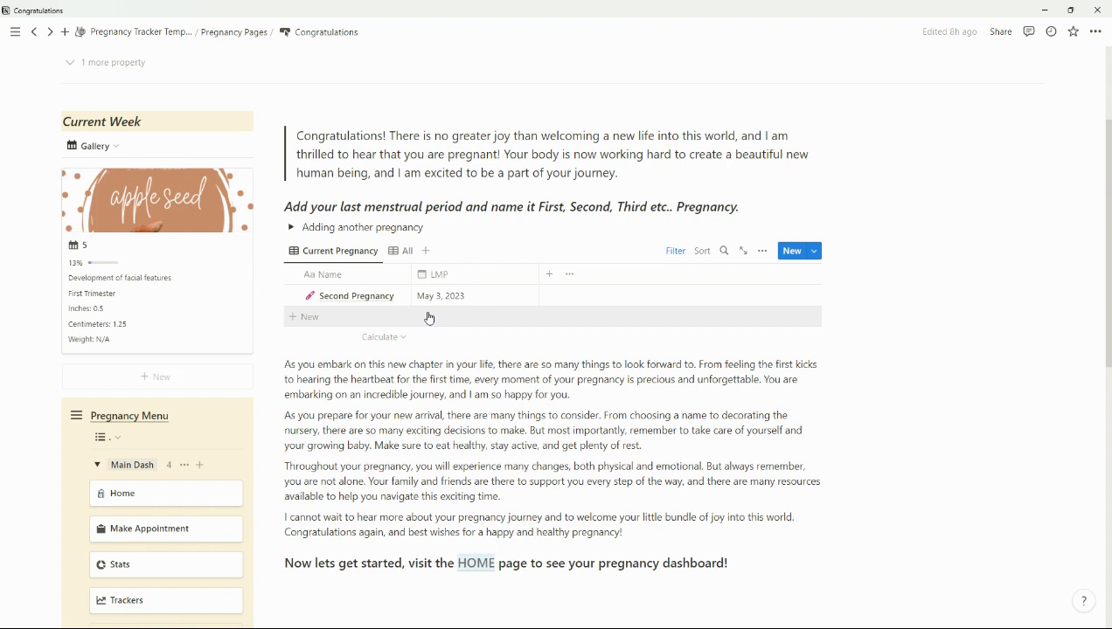
pyautogui.scroll(-5, 534, 431)
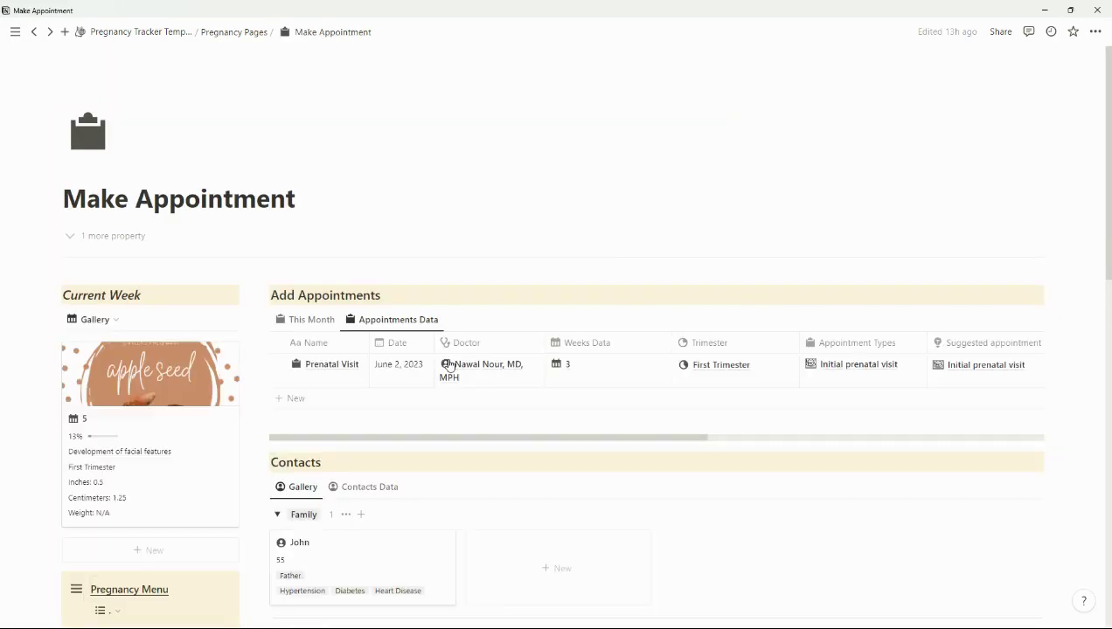
# - Show this month's appointments and the Contacts Data table, then add a blank appointment row
pyautogui.scroll(-2, 449, 365)
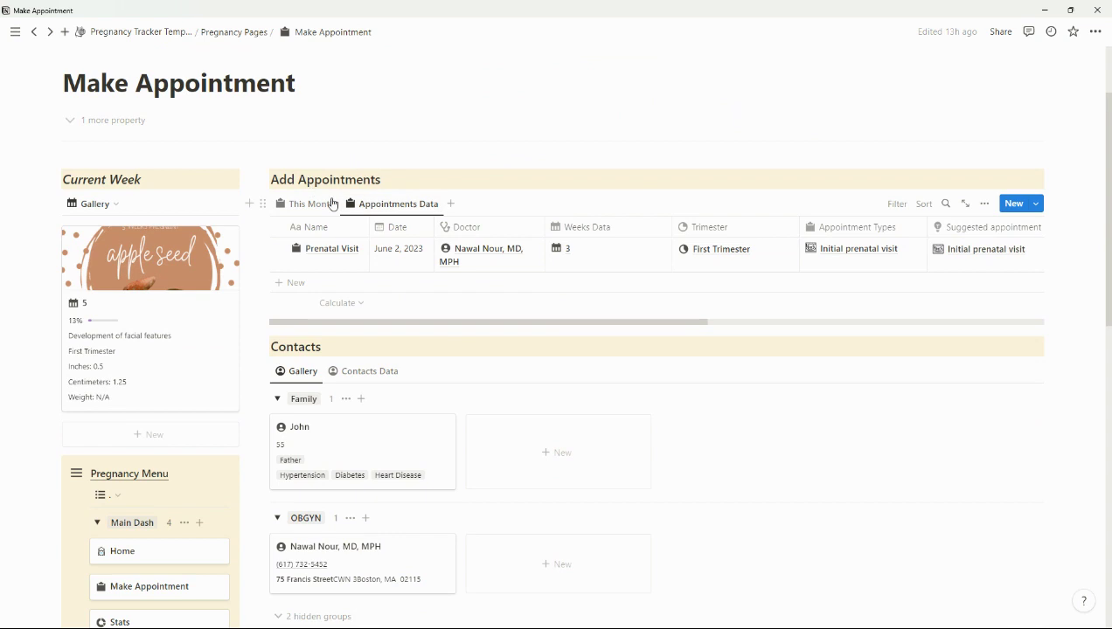
pyautogui.click(332, 208)
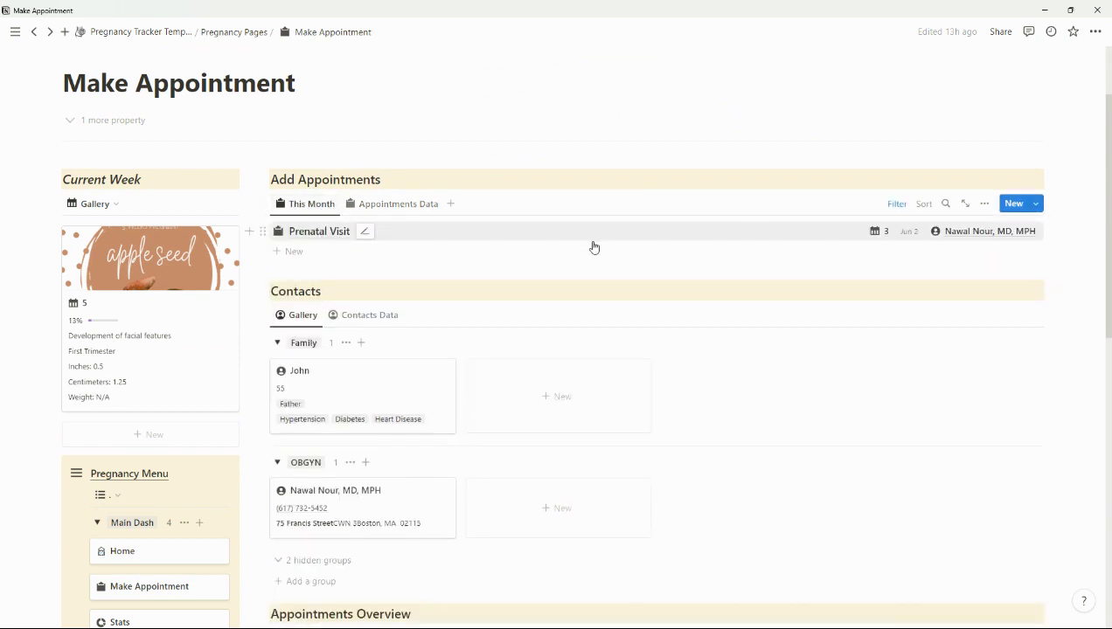
pyautogui.scroll(-2, 498, 248)
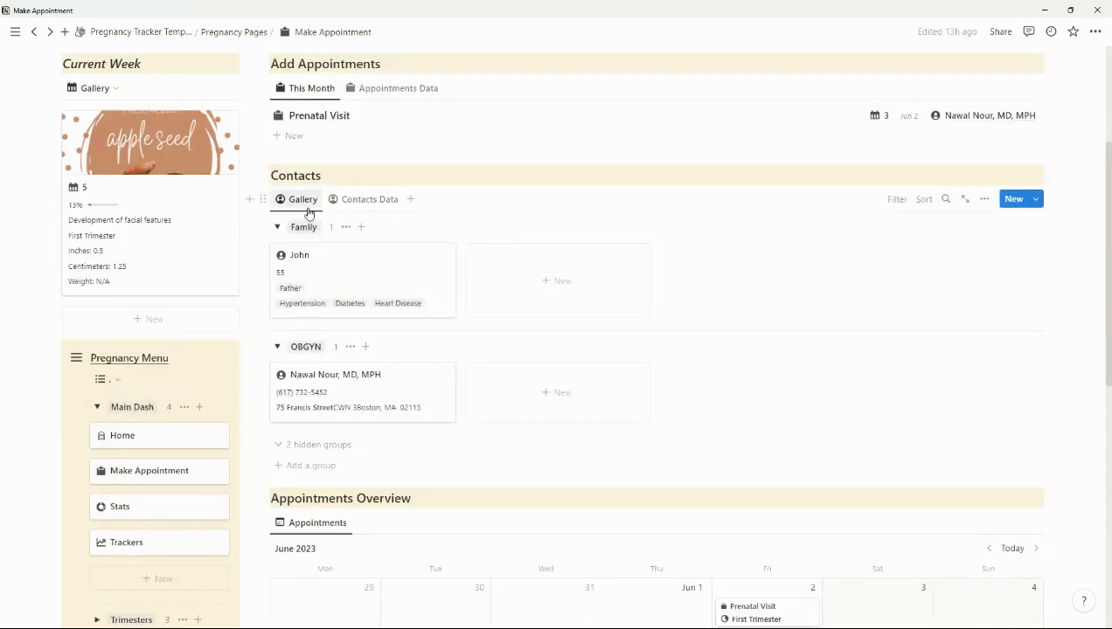
pyautogui.click(376, 199)
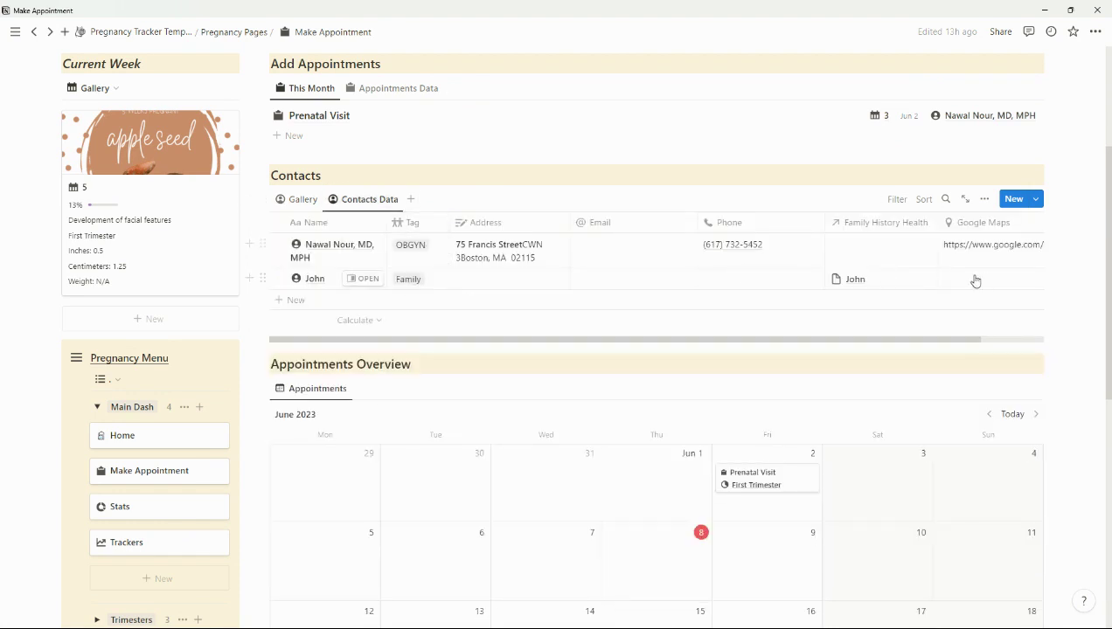
pyautogui.scroll(2, 407, 252)
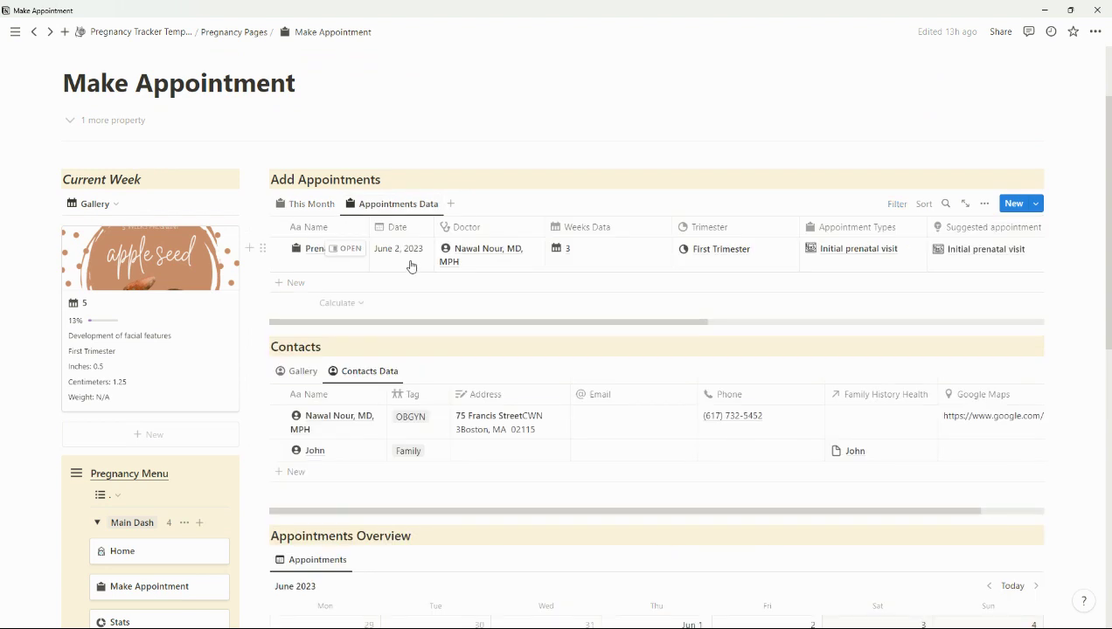
pyautogui.click(494, 285)
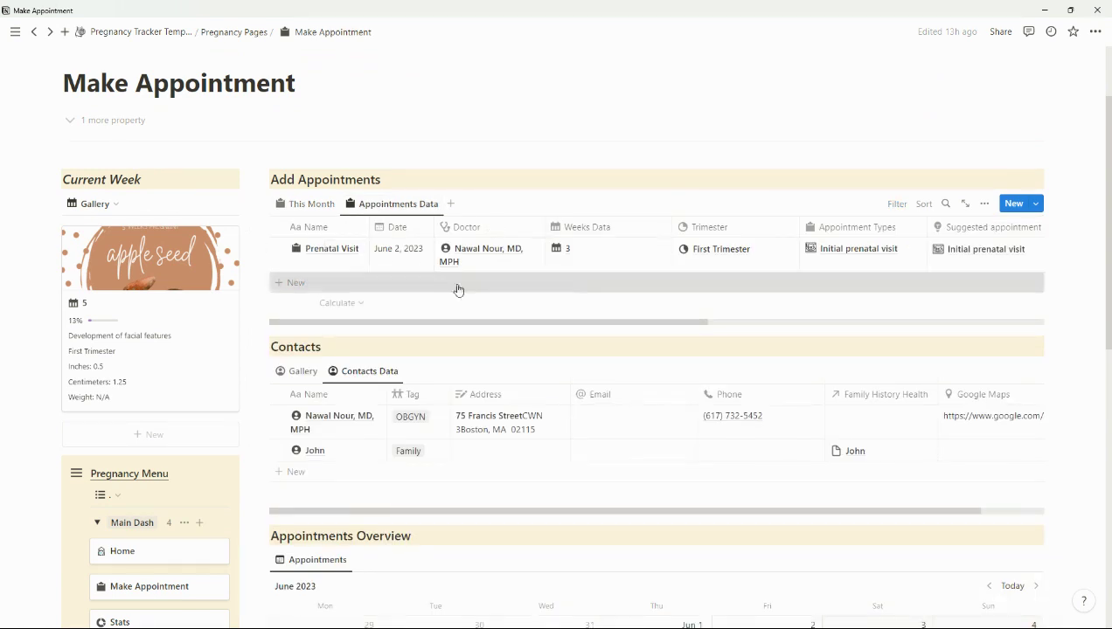
# - Link the new appointment to week 5 with type Initial prenatal visit
pyautogui.click(586, 289)
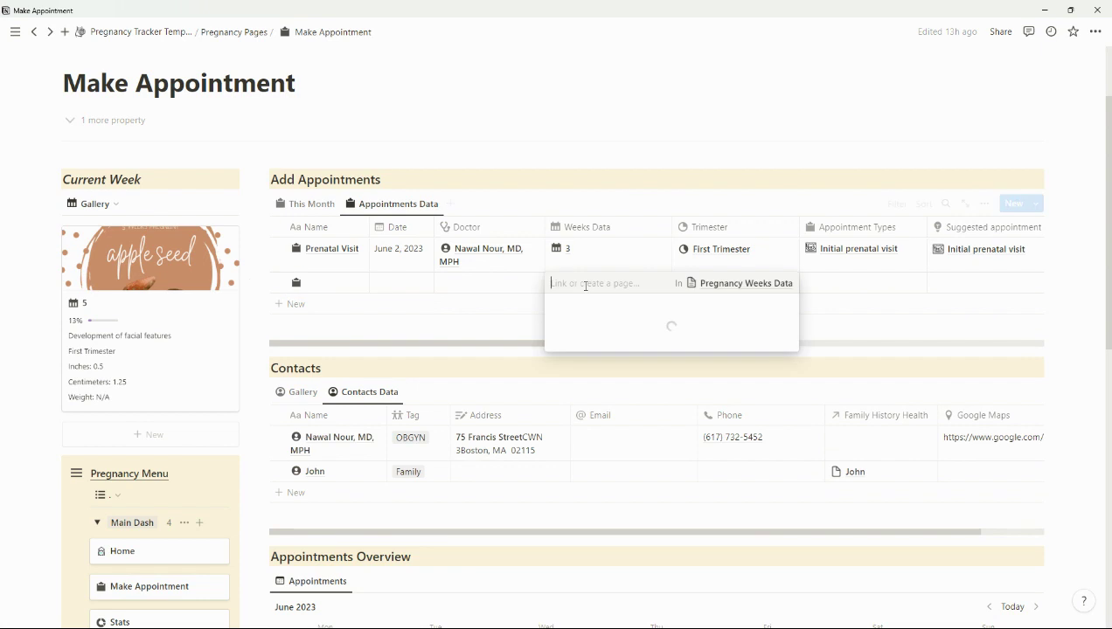
pyautogui.click(582, 324)
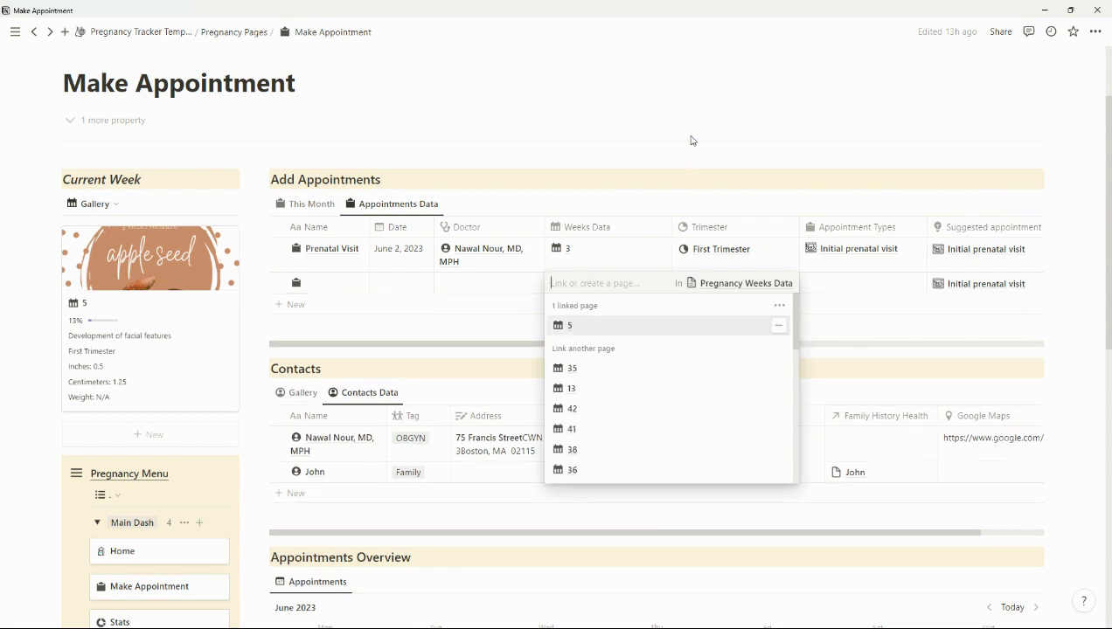
pyautogui.press('Escape')
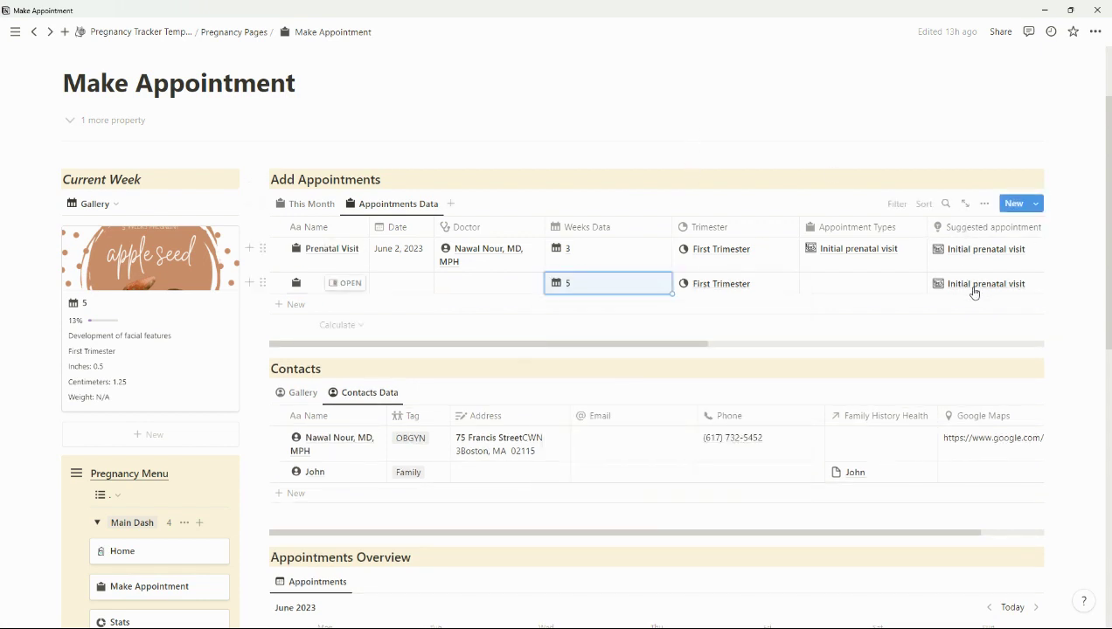
pyautogui.click(840, 288)
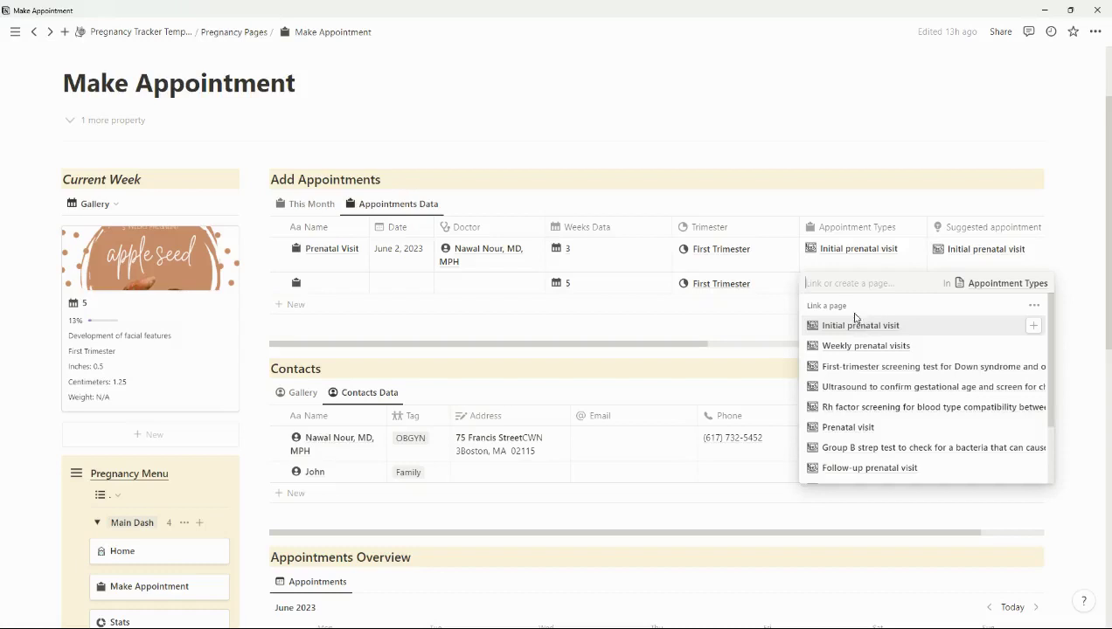
pyautogui.click(854, 329)
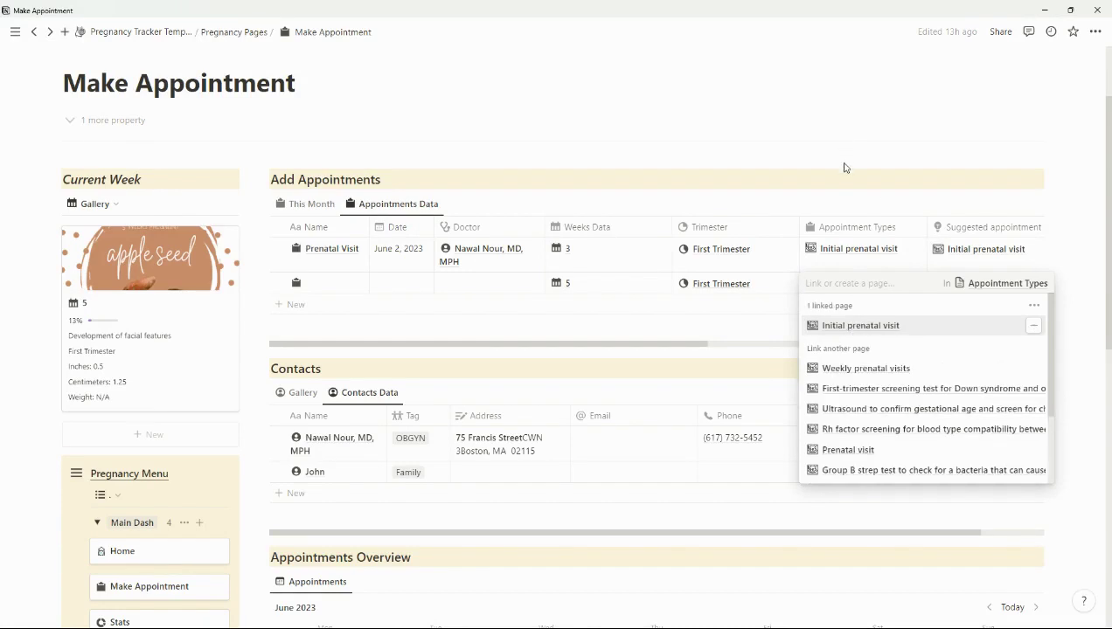
pyautogui.press('Escape')
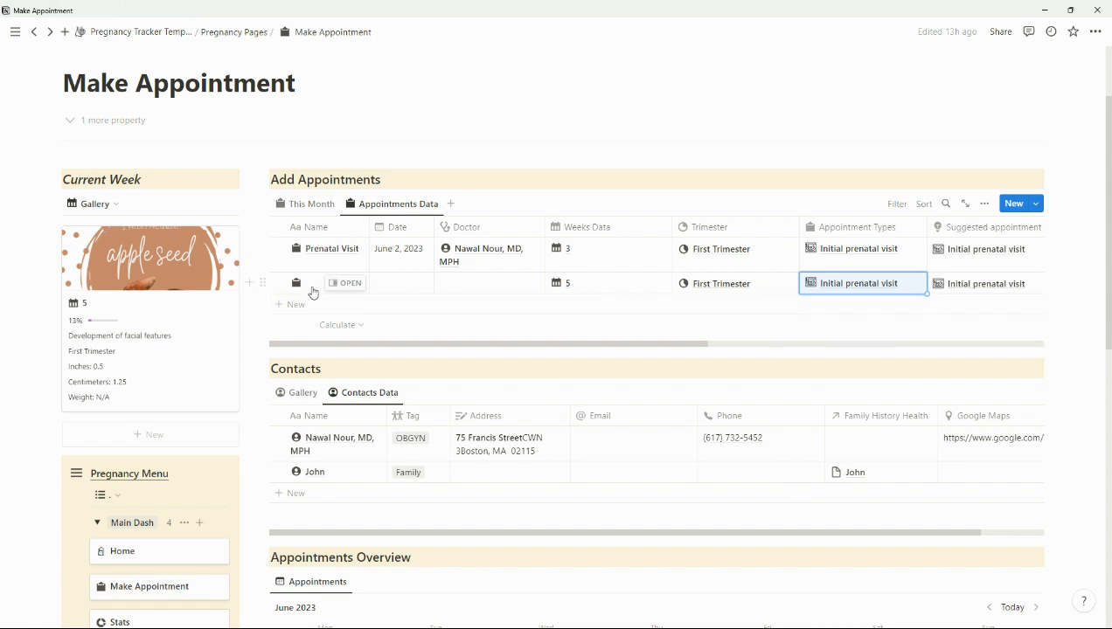
# - Delete the trial appointment row, leaving only the June 2, 2023 Prenatal Visit
pyautogui.click(262, 282)
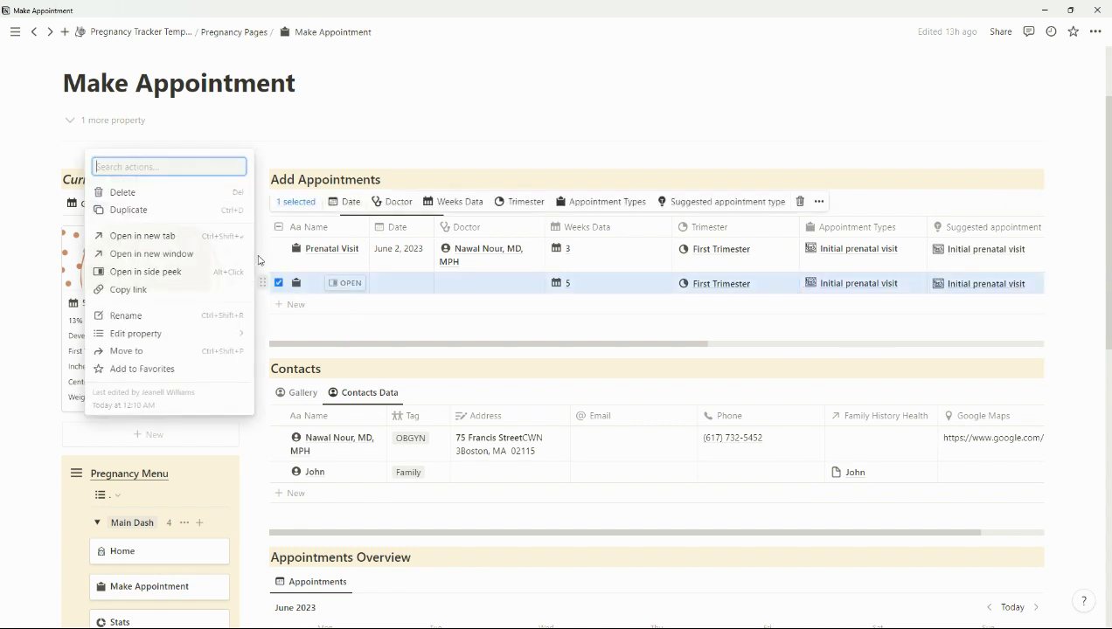
pyautogui.click(159, 193)
pyautogui.scroll(-5, 450, 323)
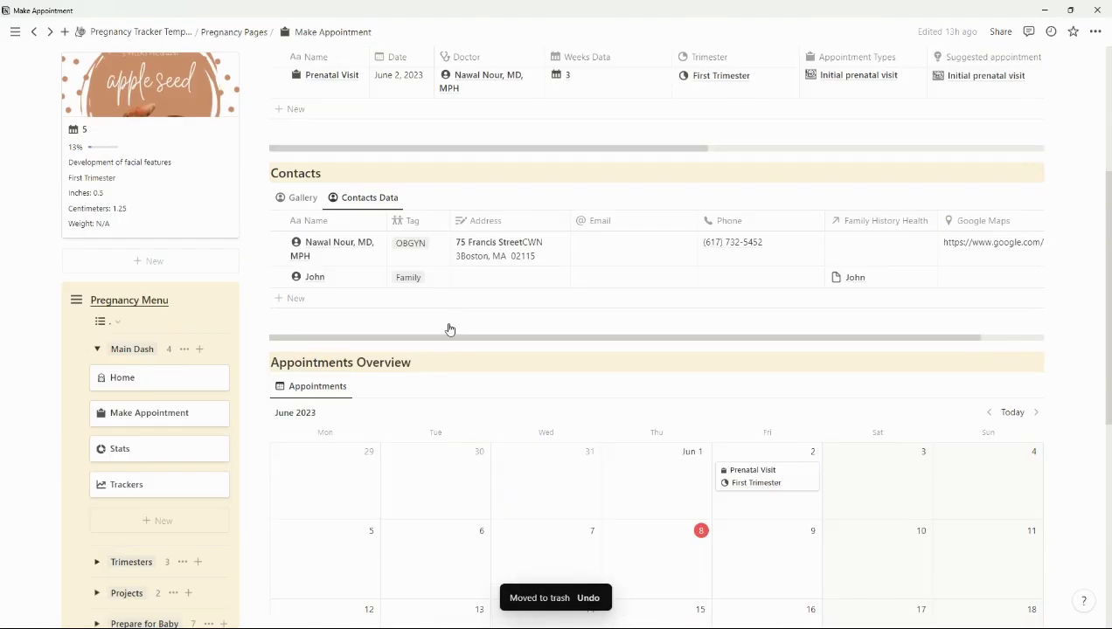
pyautogui.scroll(4, 529, 350)
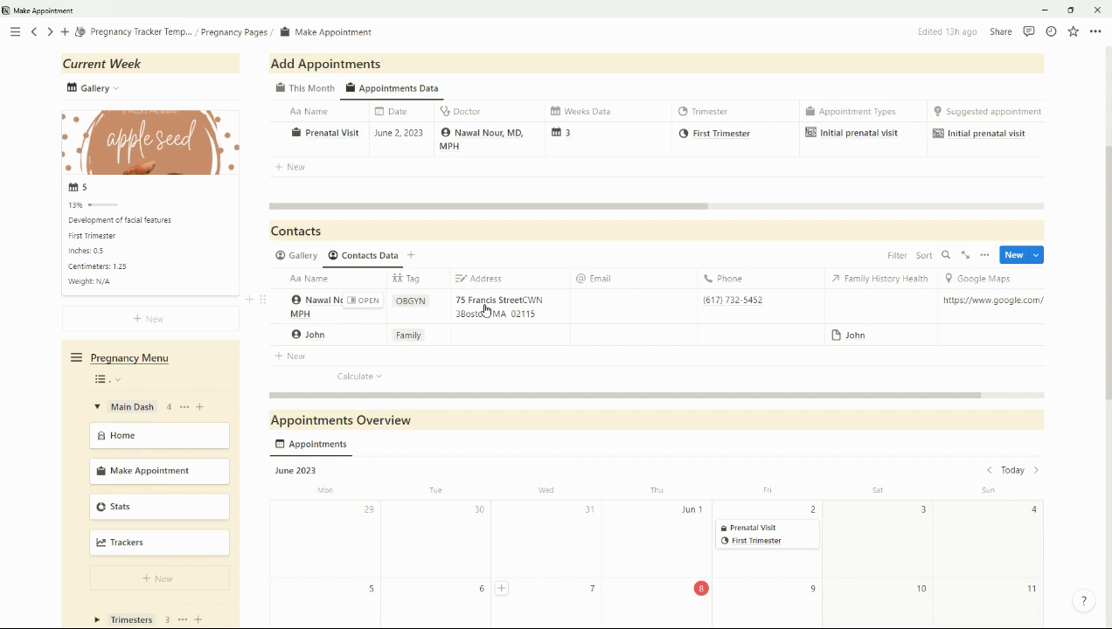
# - Open the Stats page from the Pregnancy Menu to see Symptom, Mood, Vitamins and Medication stats
pyautogui.scroll(-1, 418, 331)
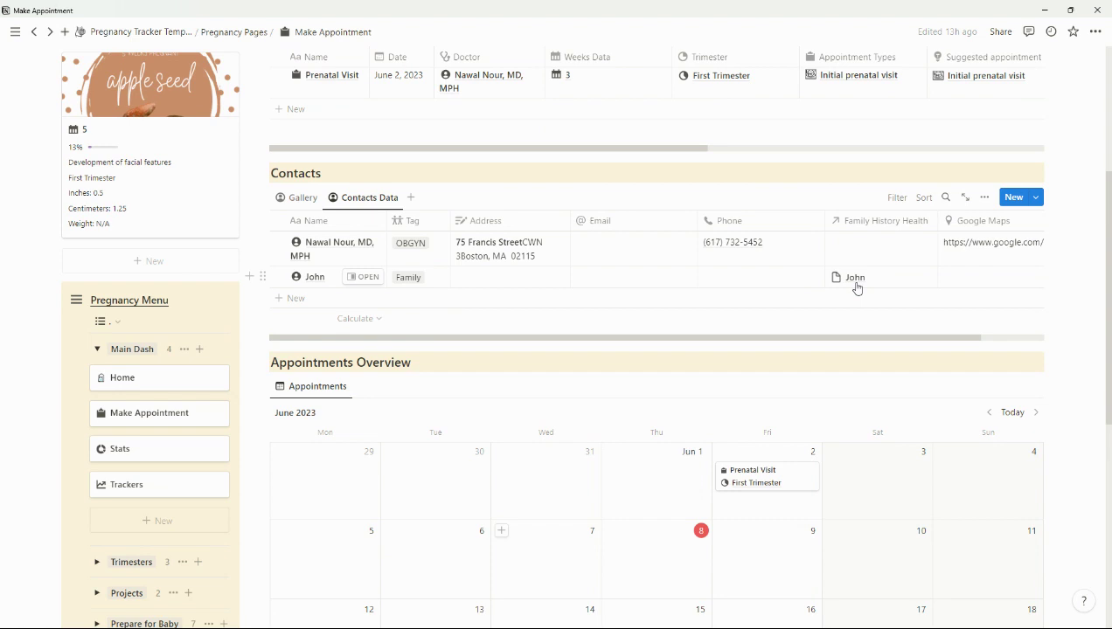
pyautogui.scroll(-2, 211, 372)
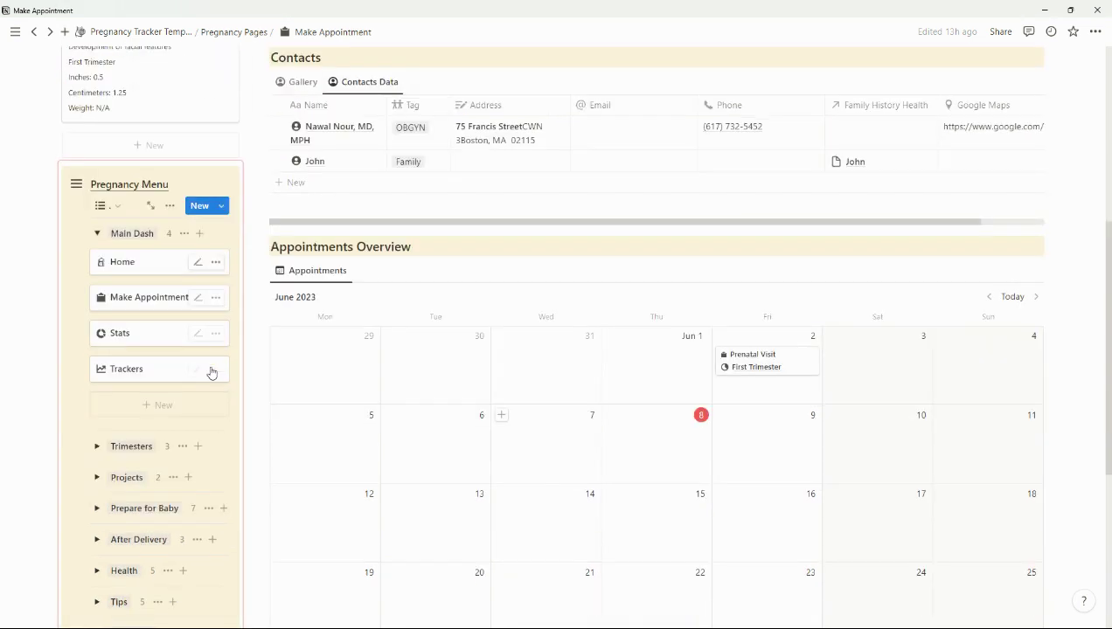
pyautogui.scroll(2, 208, 378)
pyautogui.scroll(-3, 107, 375)
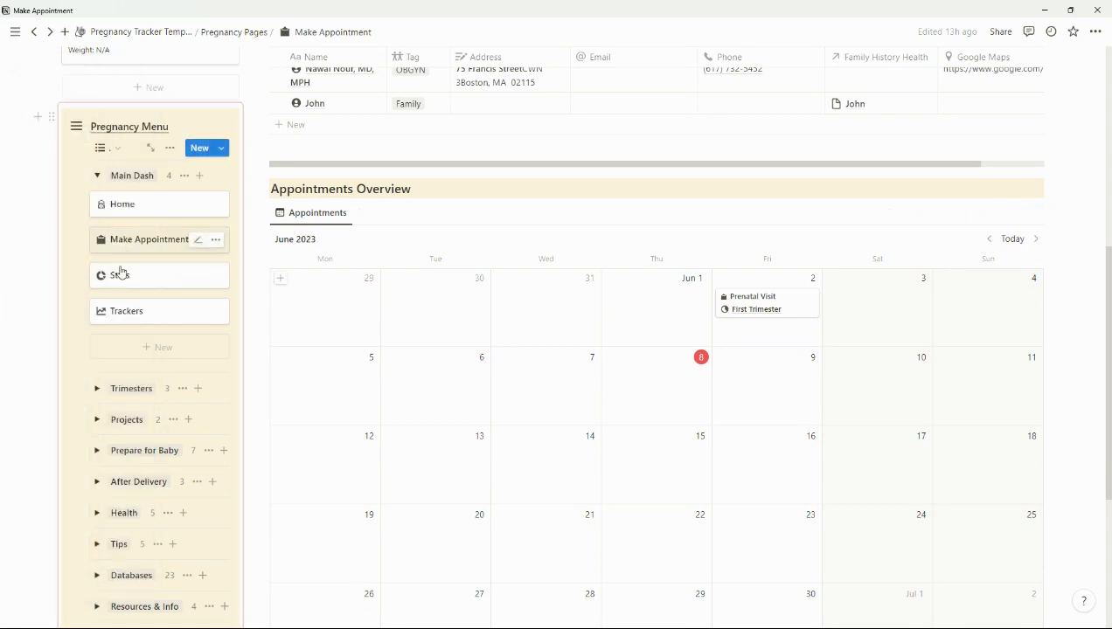
pyautogui.click(193, 280)
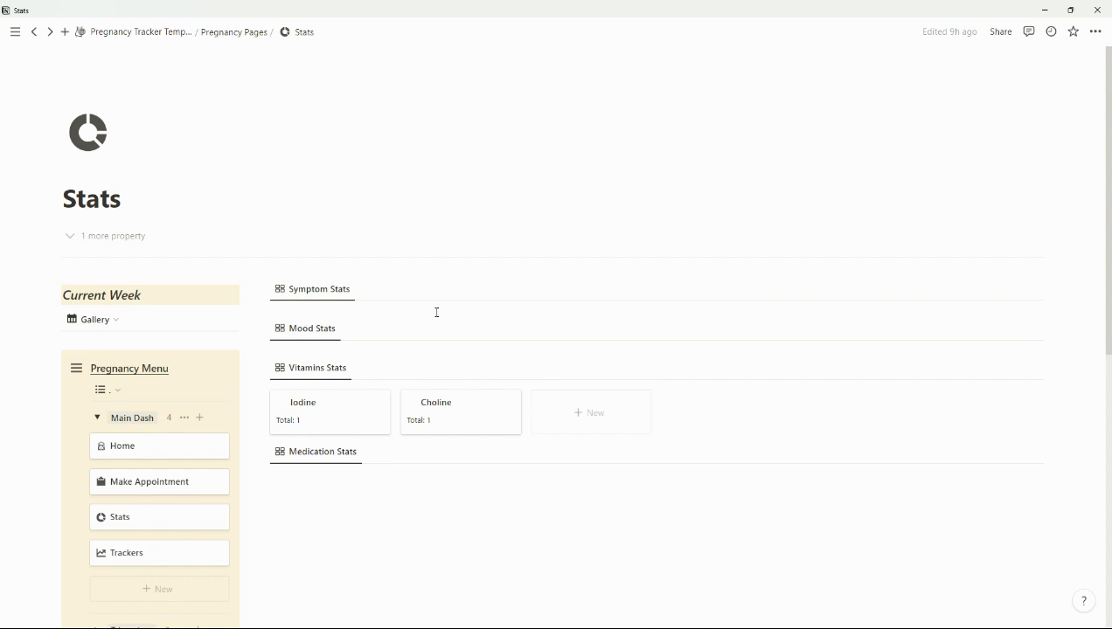
# - Preview the Increased urination symptom entry, close it, and continue down the Stats page
pyautogui.scroll(-2, 437, 318)
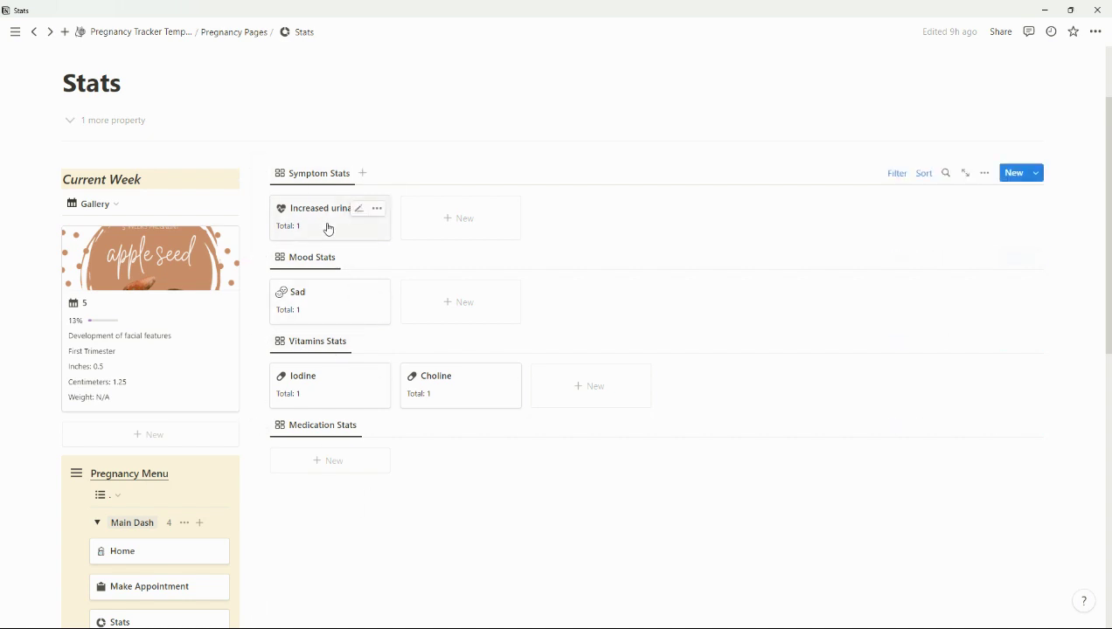
pyautogui.click(388, 313)
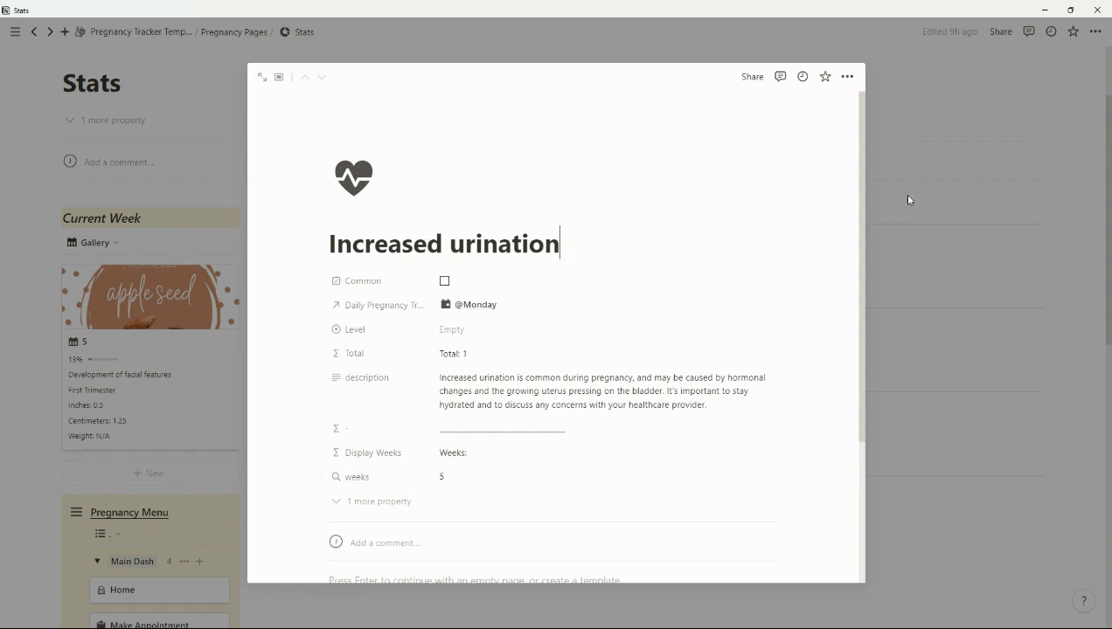
pyautogui.press('Escape')
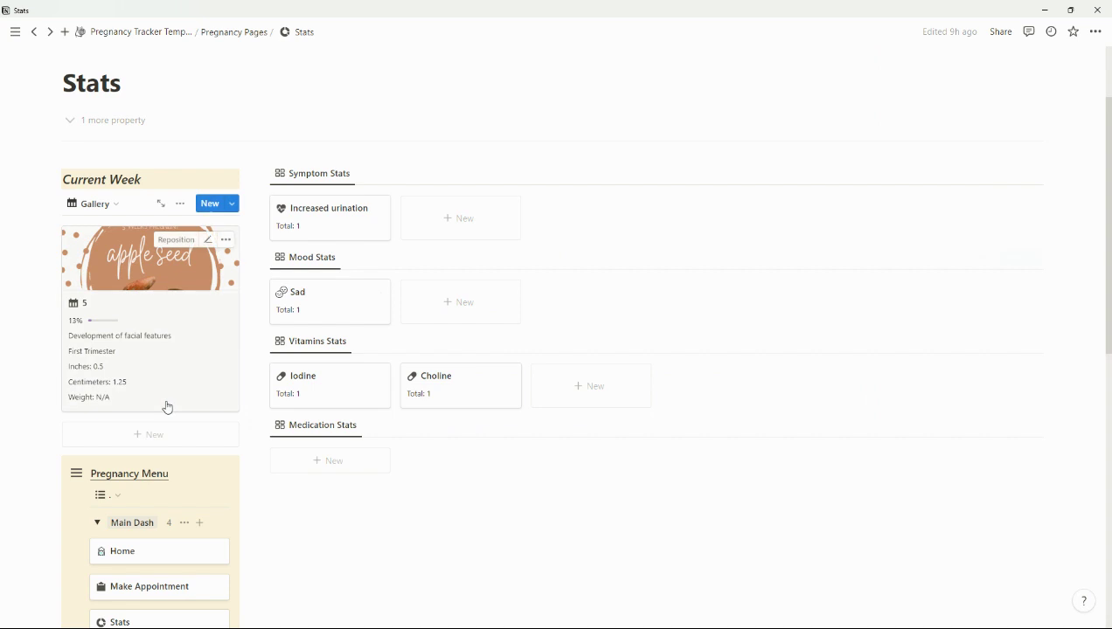
pyautogui.scroll(-4, 166, 407)
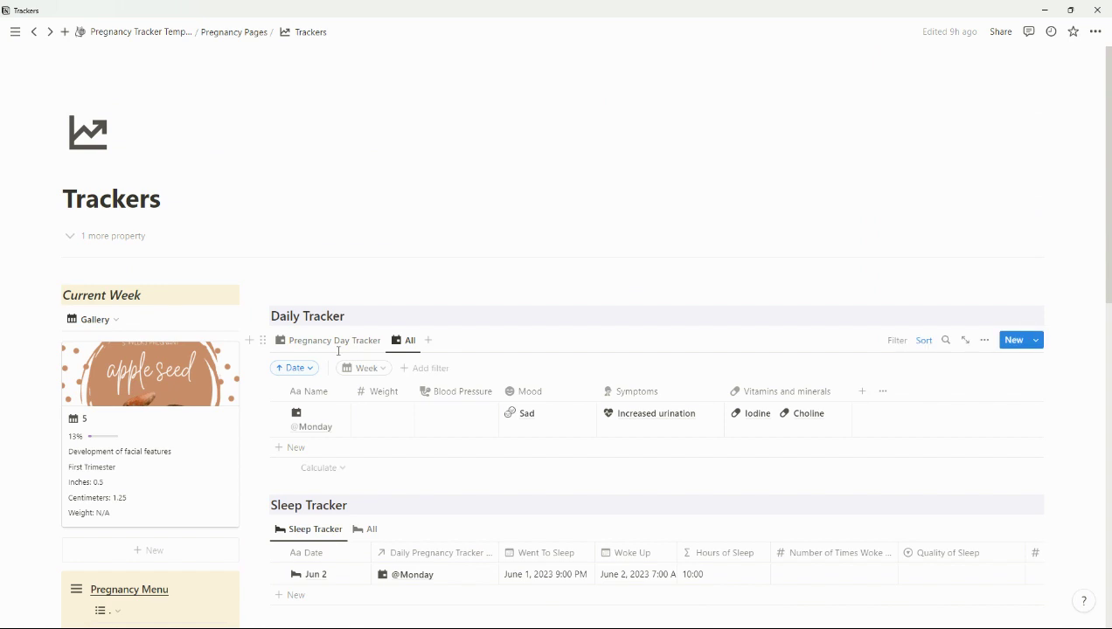
# - Expand the Trimesters group in the Trackers page's Pregnancy Menu to list First, Second and Third Trimester
pyautogui.scroll(-5, 339, 354)
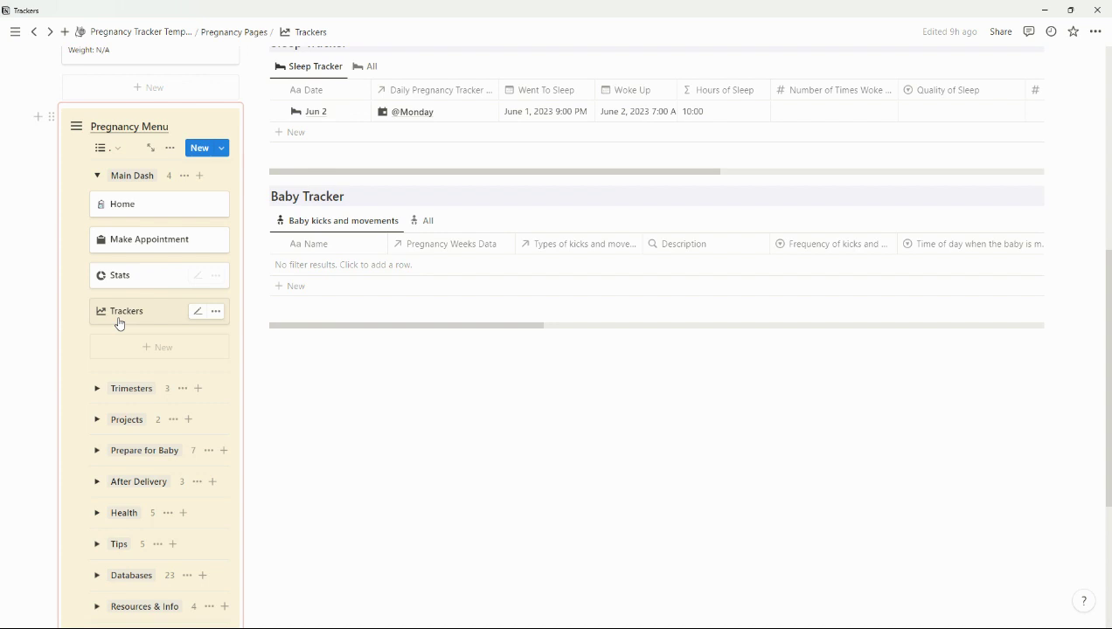
pyautogui.scroll(3, 374, 293)
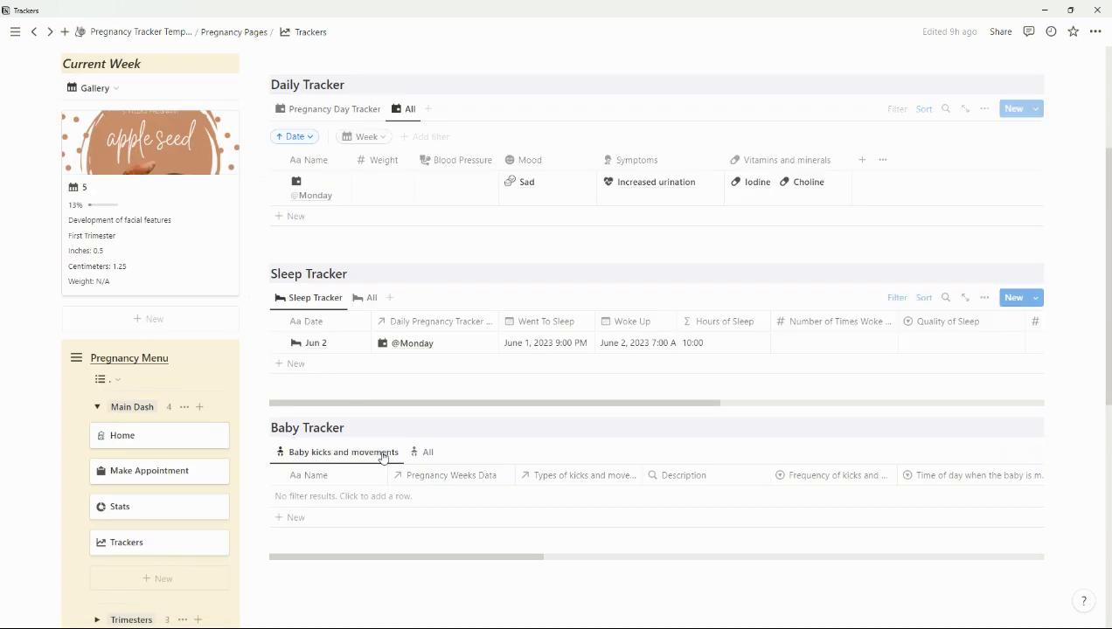
pyautogui.scroll(-2, 275, 476)
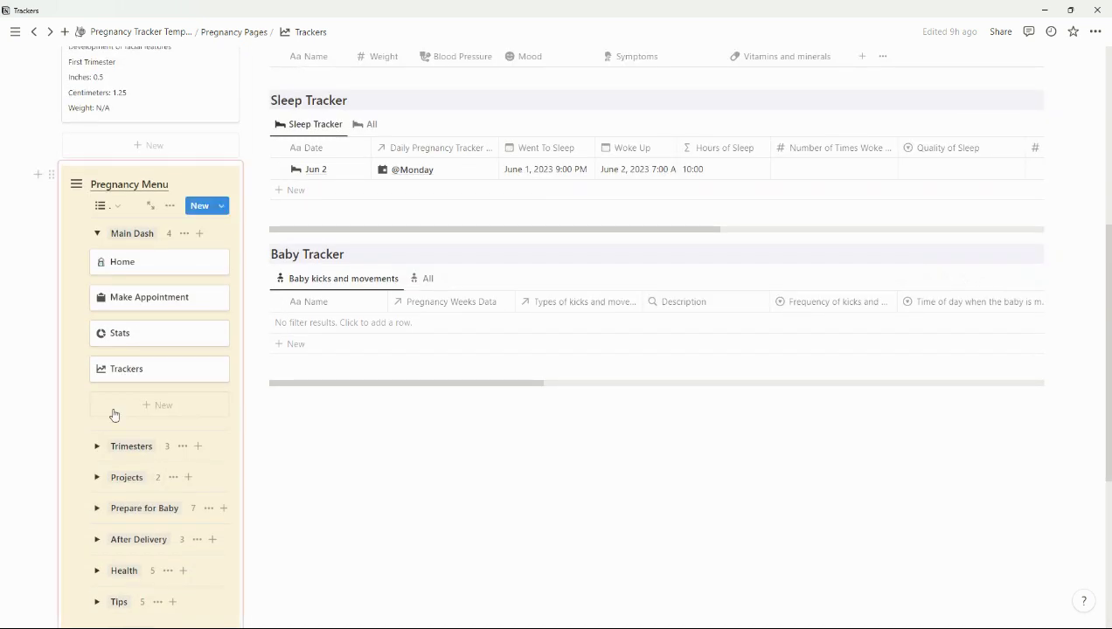
pyautogui.scroll(-2, 97, 449)
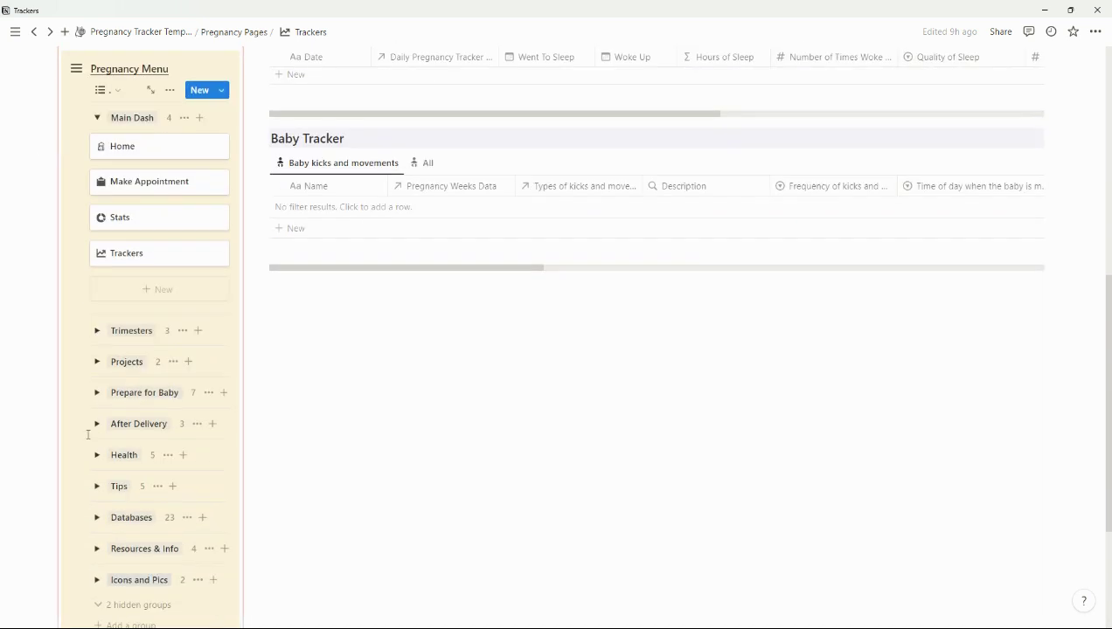
pyautogui.click(97, 335)
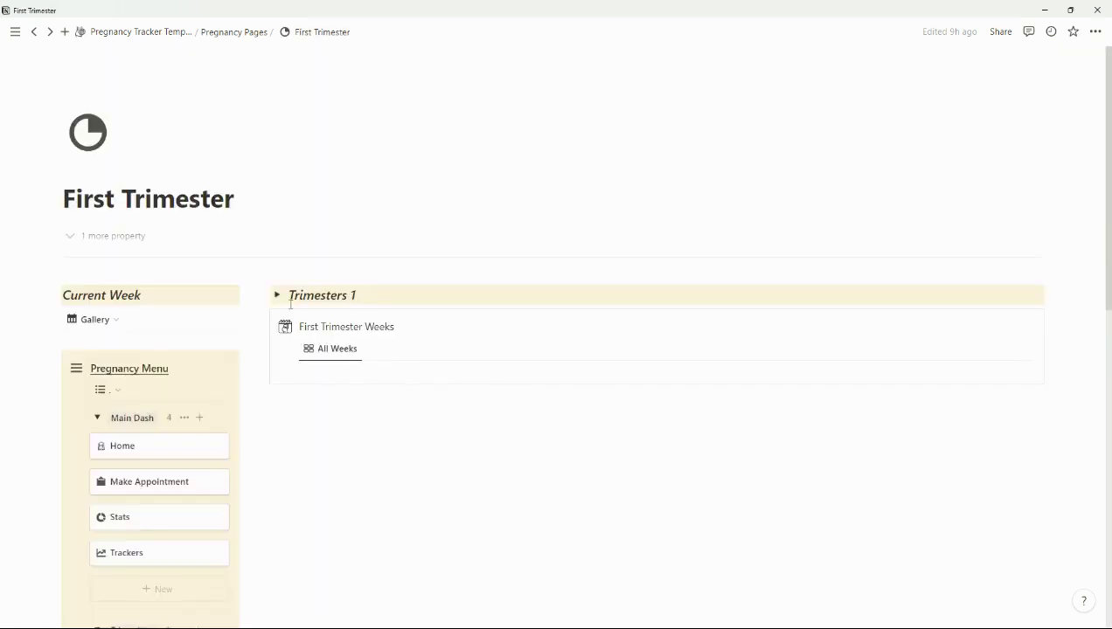
# - Toggle the Trimesters 1 summary open and closed, then view the First Trimester Weeks gallery (weeks 1–12)
pyautogui.click(276, 296)
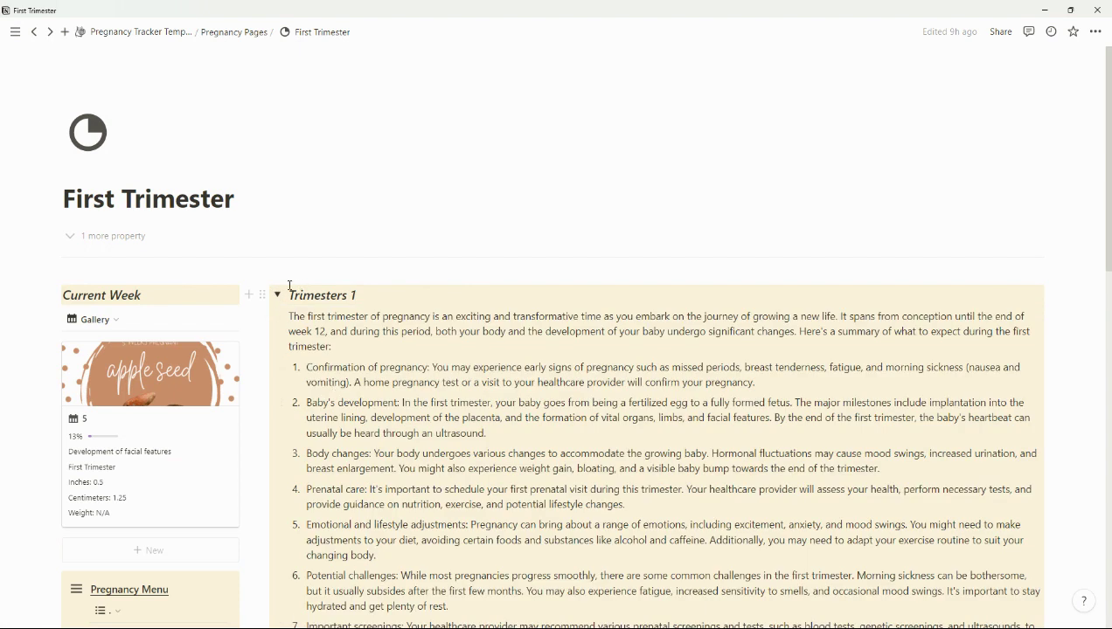
pyautogui.click(278, 296)
pyautogui.scroll(-3, 494, 402)
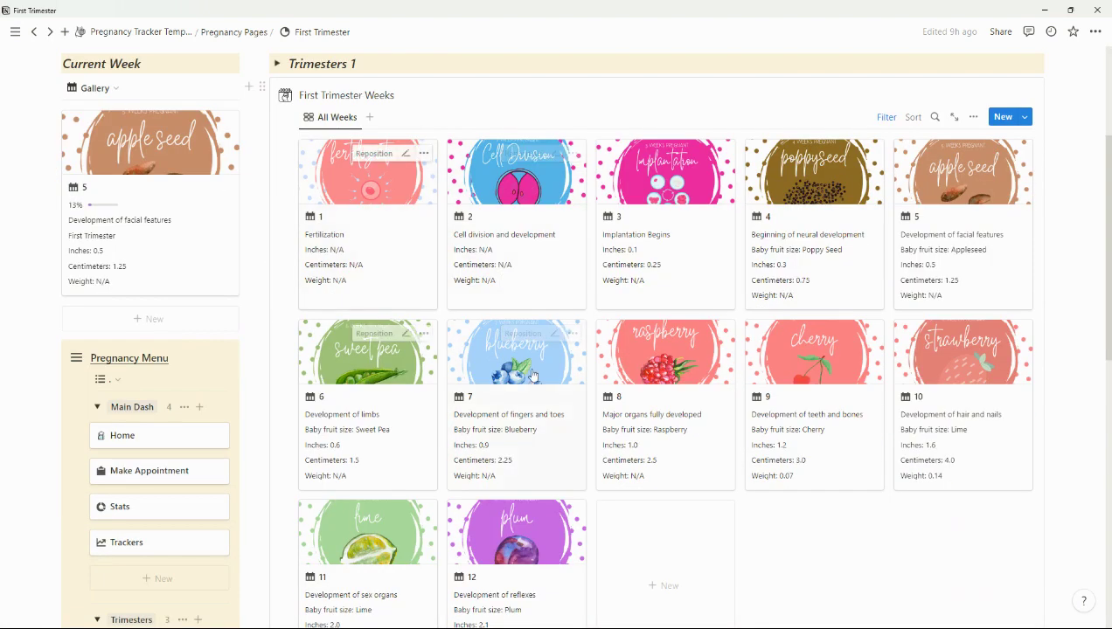